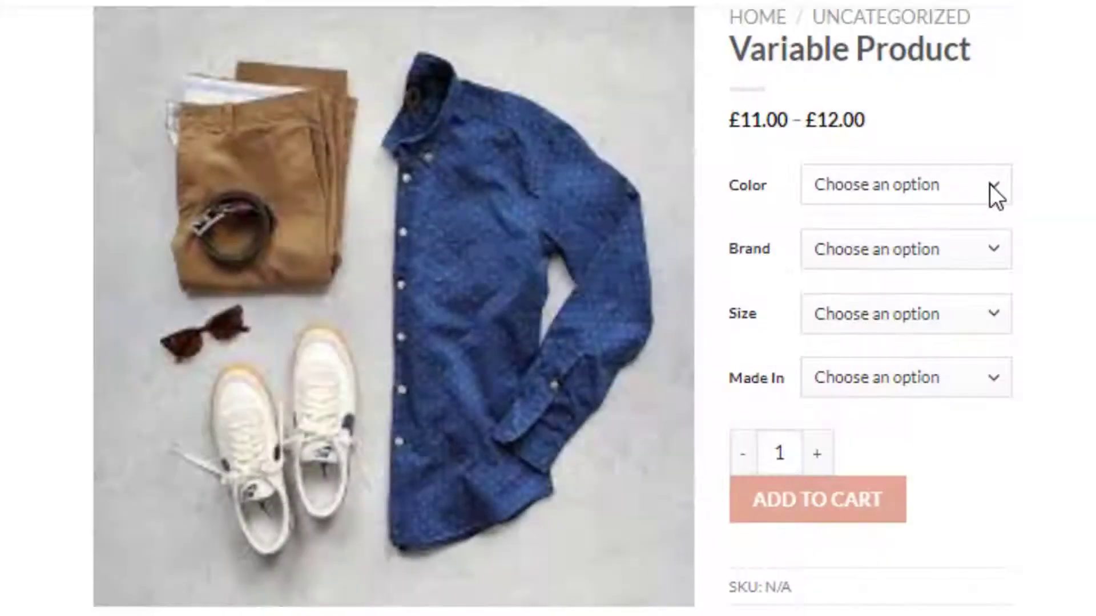
click(990, 184)
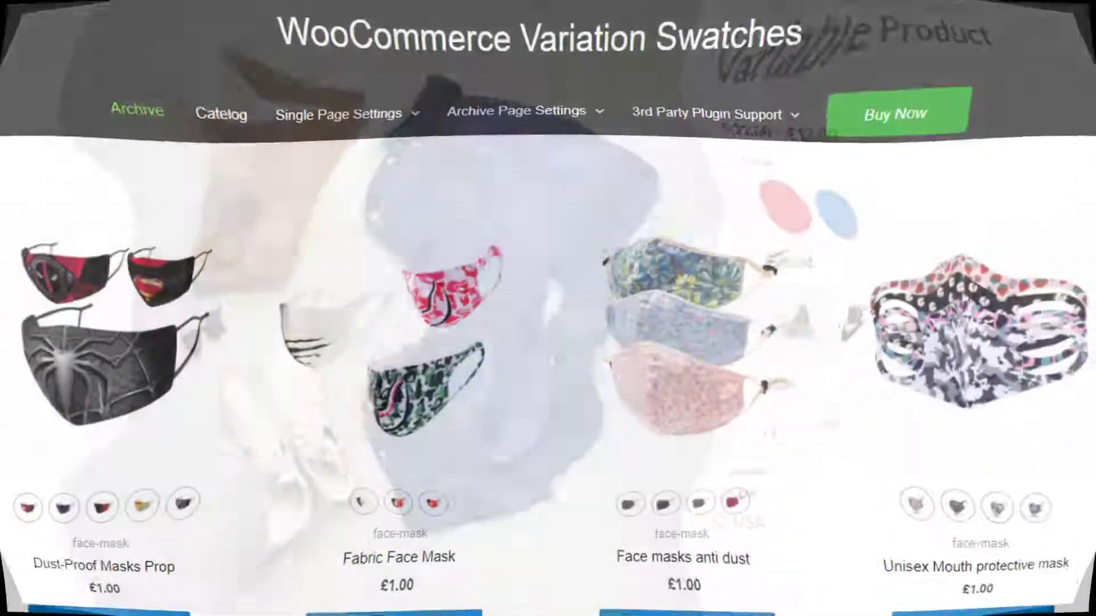
scroll(548, 308, down, 9)
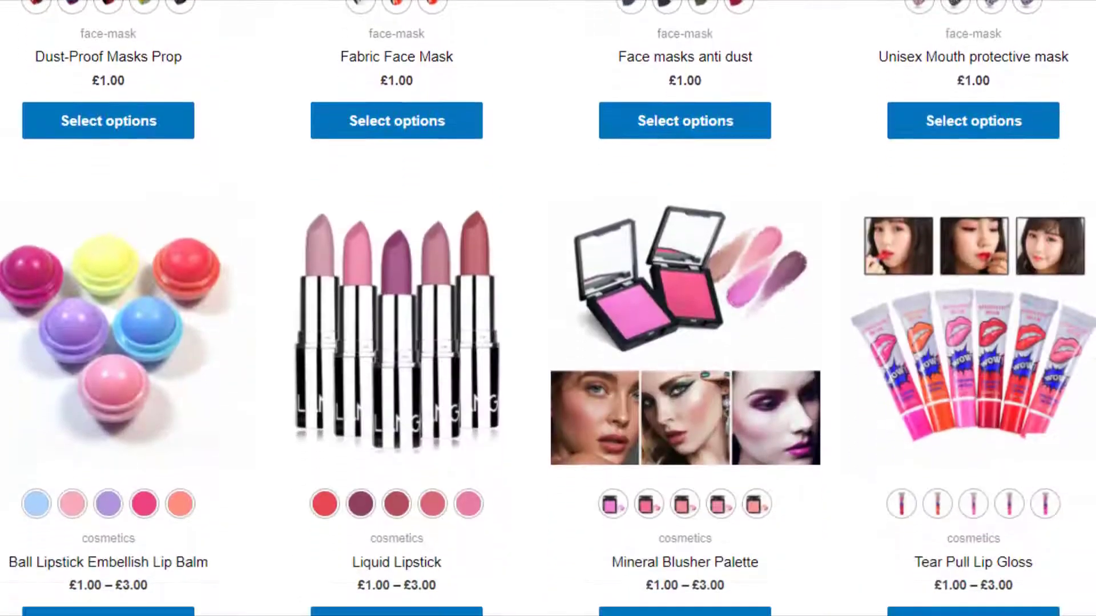
scroll(548, 308, down, 10)
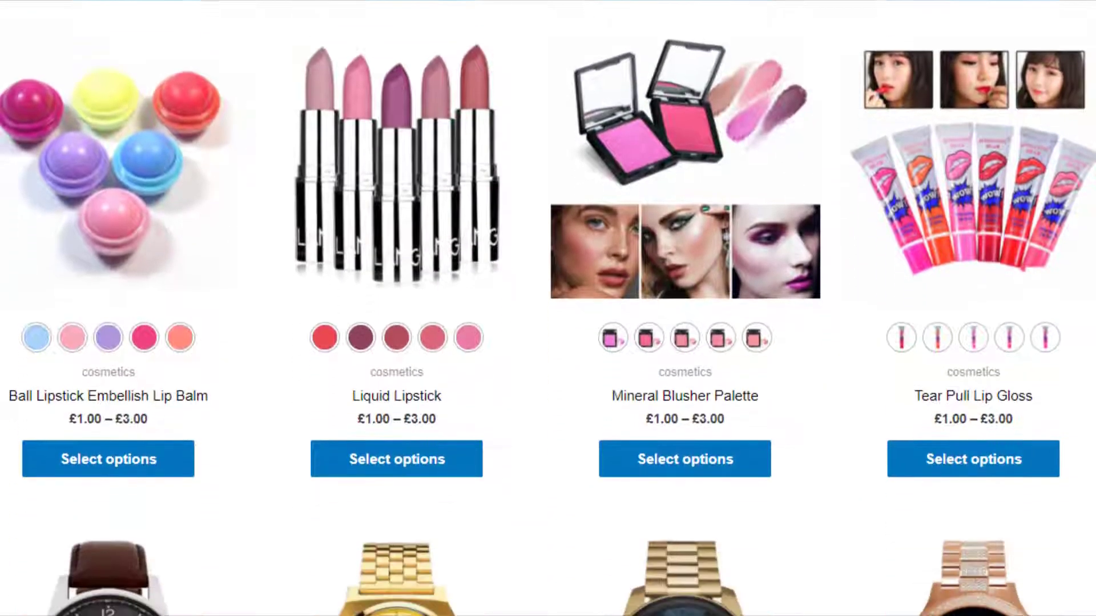
scroll(548, 309, down, 9)
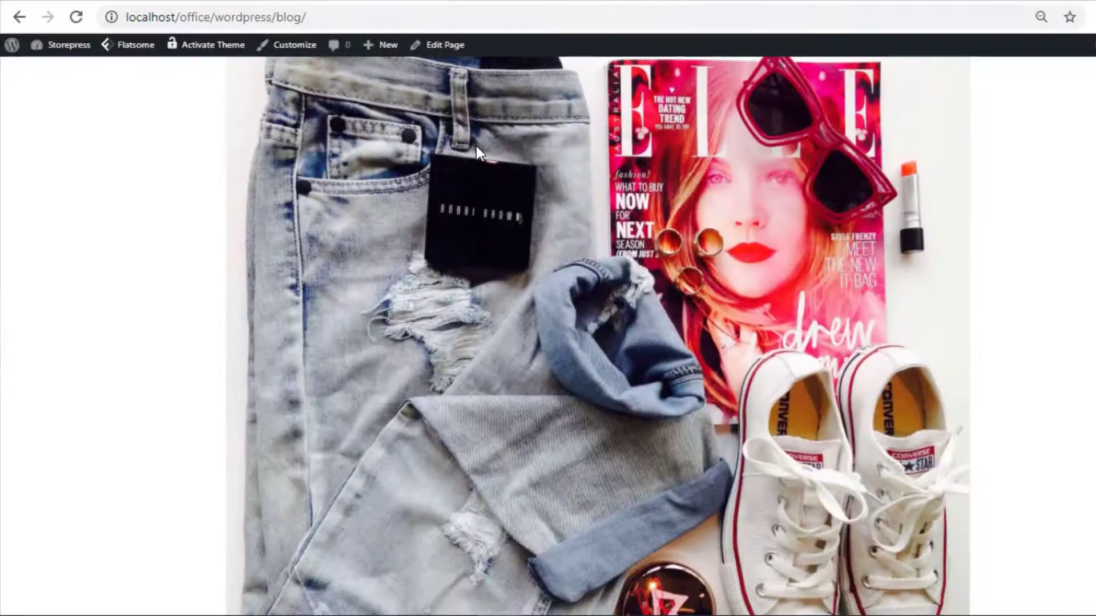
Open the Blog page for editing in UX Builder.
scroll(477, 148, down, 8)
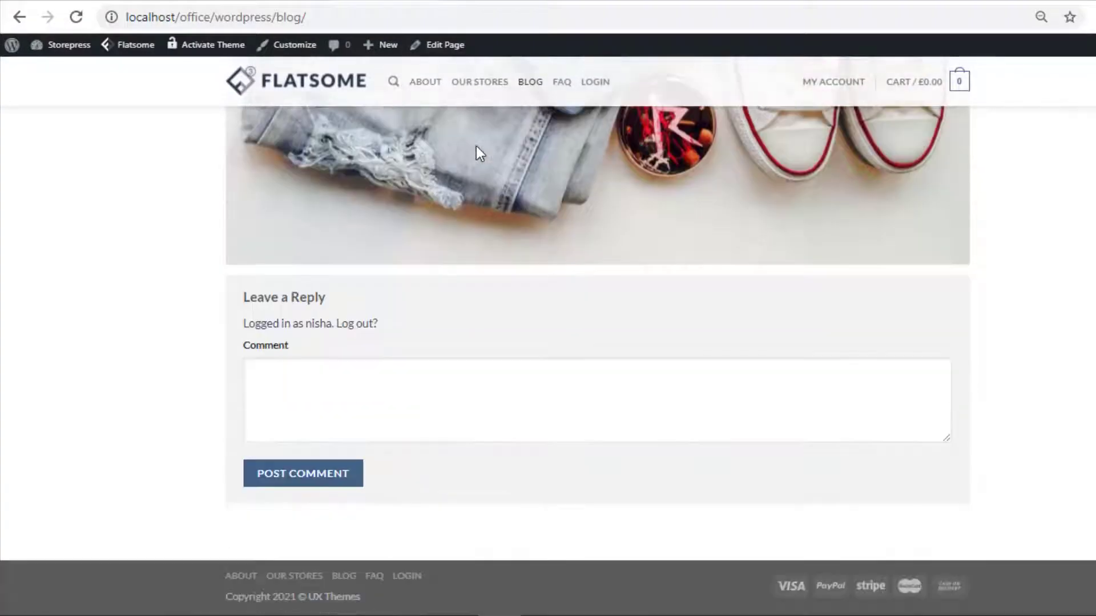
scroll(477, 148, up, 8)
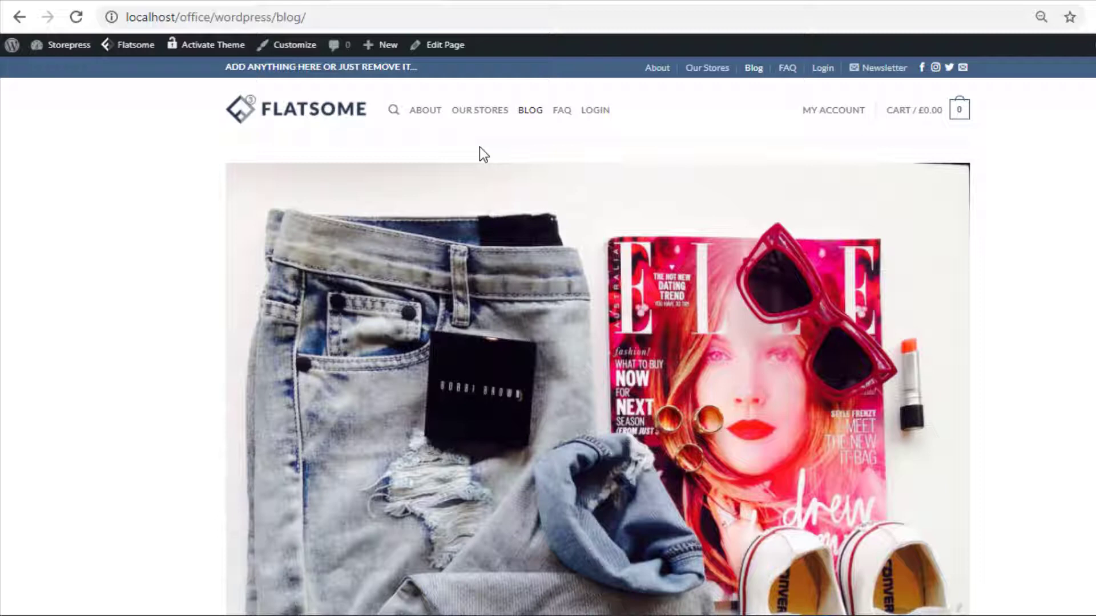
mouse_move(457, 49)
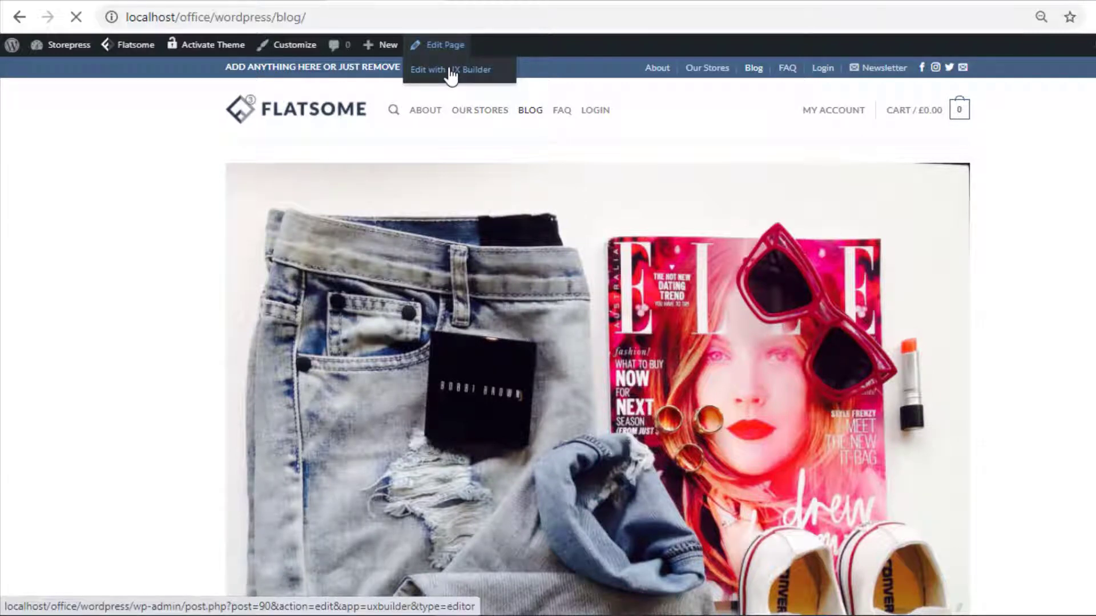
click(451, 71)
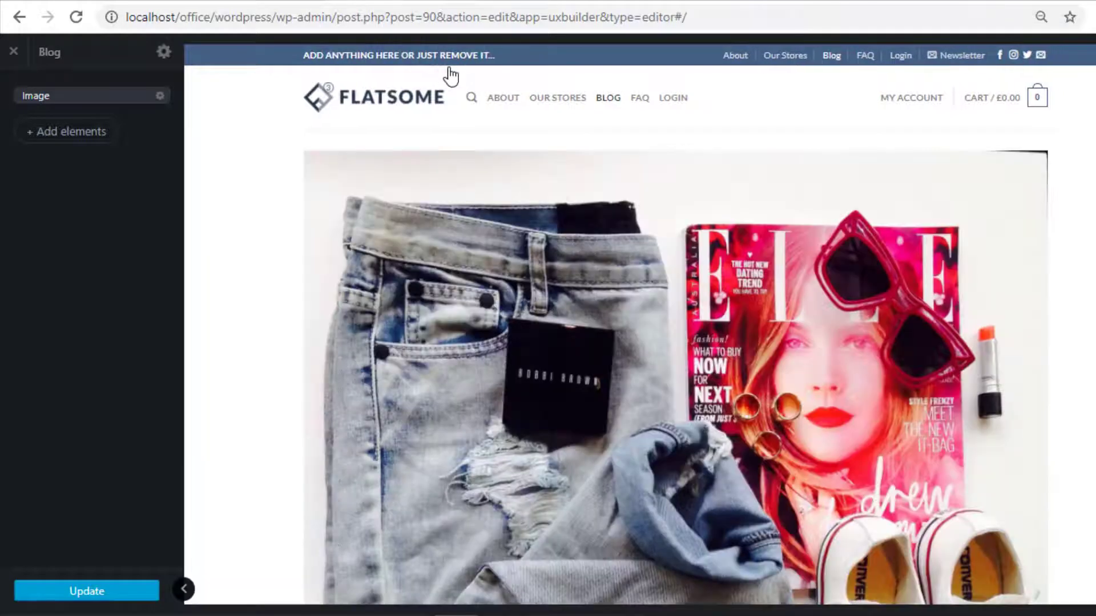
Add a Slider element with default settings to the Blog page and move it above the image.
click(90, 136)
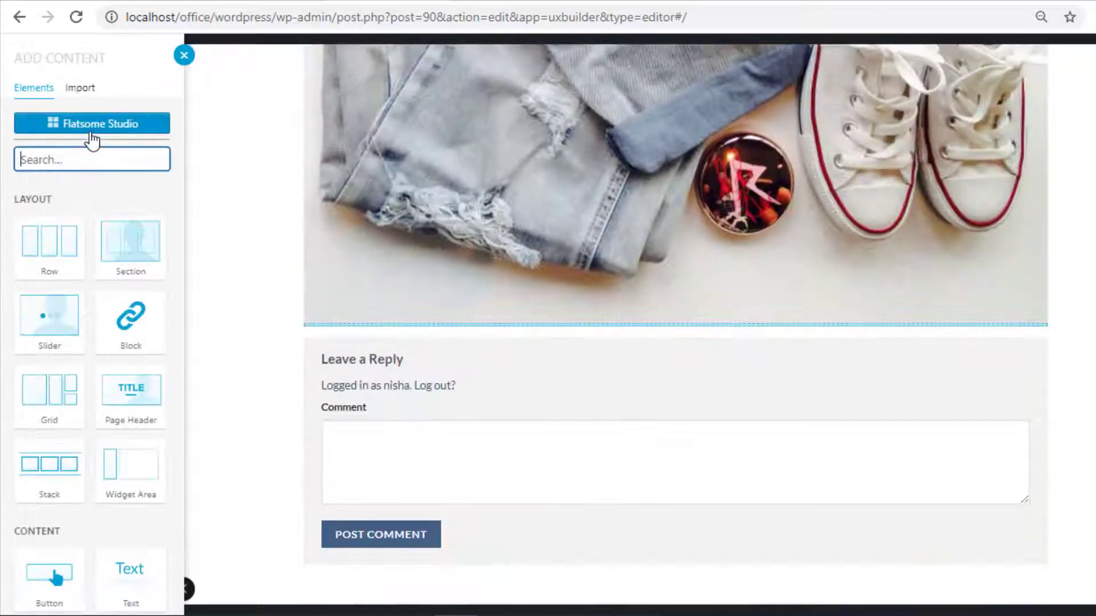
click(50, 330)
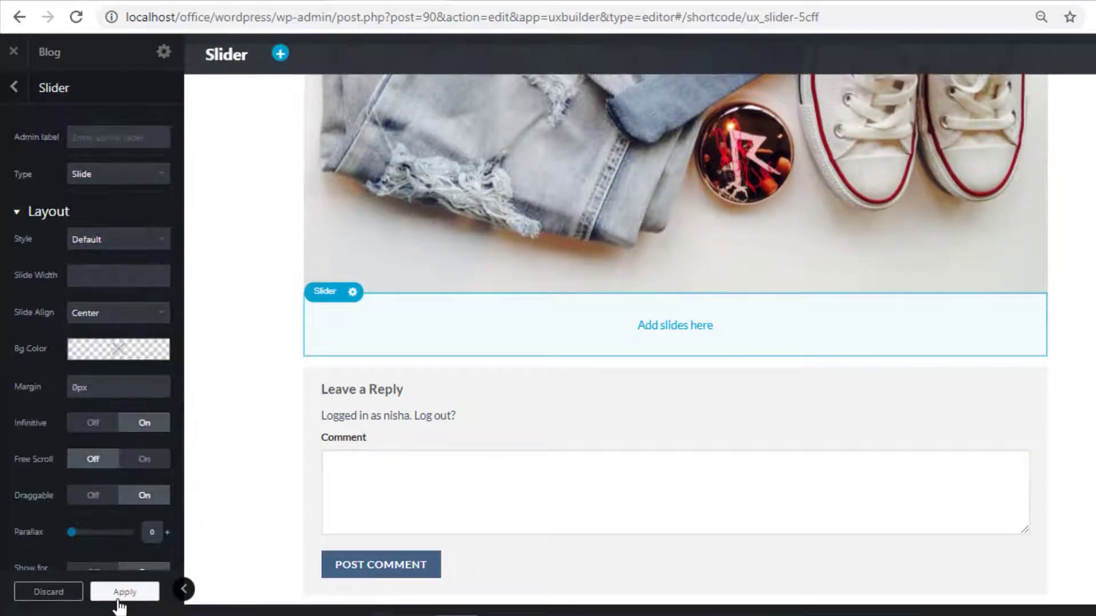
click(120, 596)
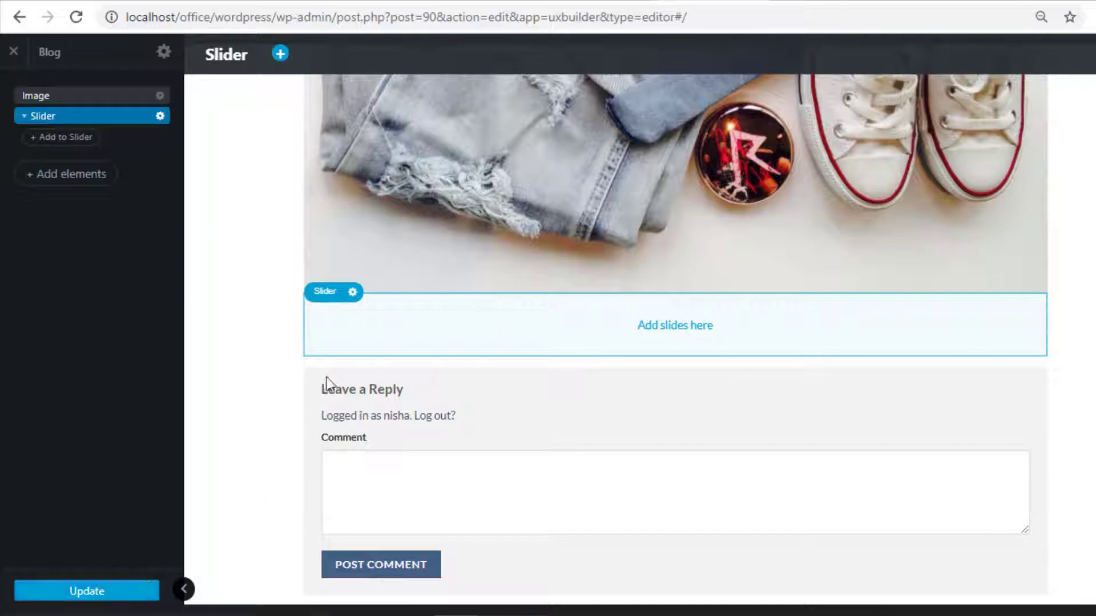
drag(326, 299, 311, 147)
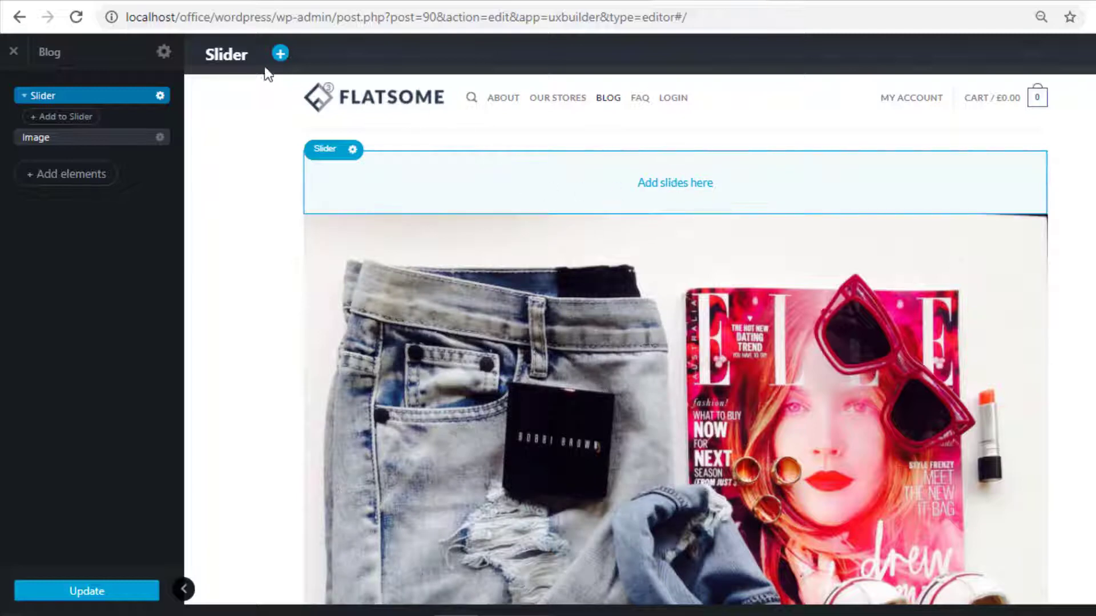
Add a Banner slide to the slider using the Huge Sale preset.
click(280, 54)
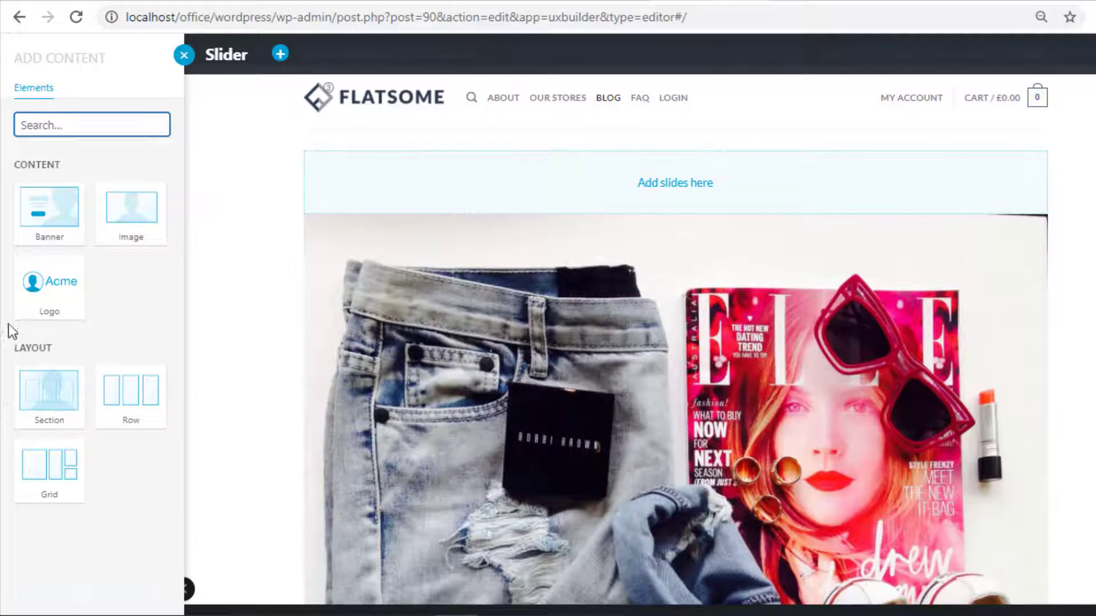
click(32, 241)
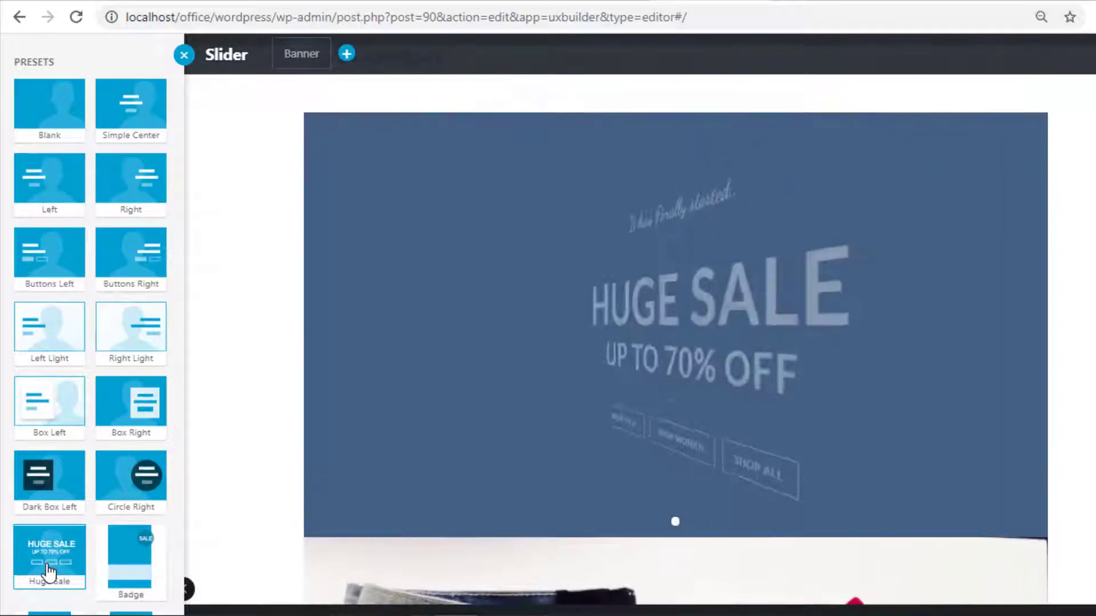
scroll(60, 568, down, 2)
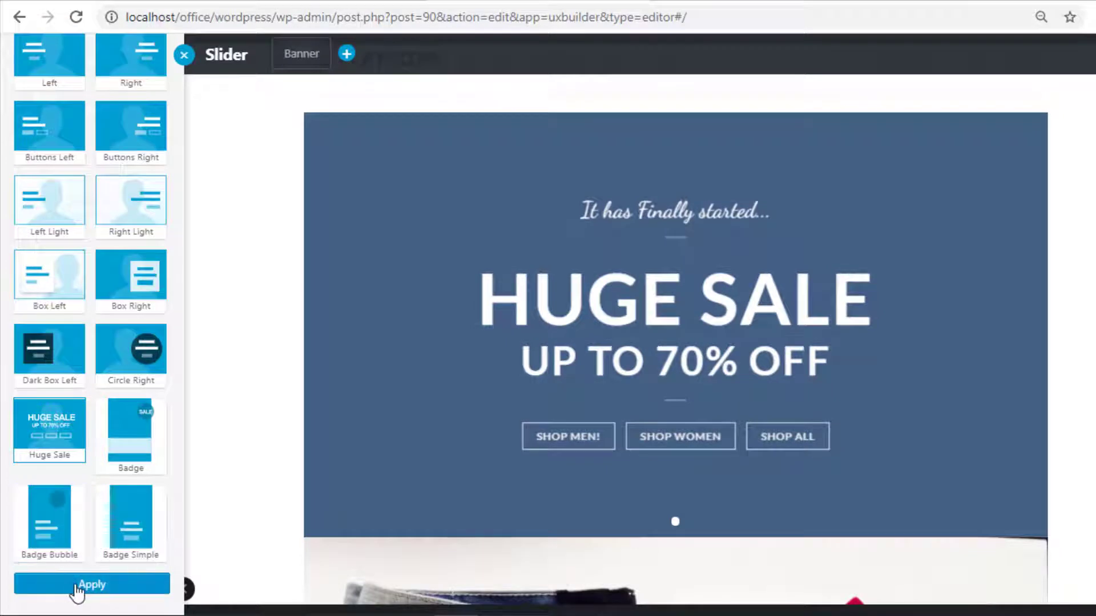
click(73, 582)
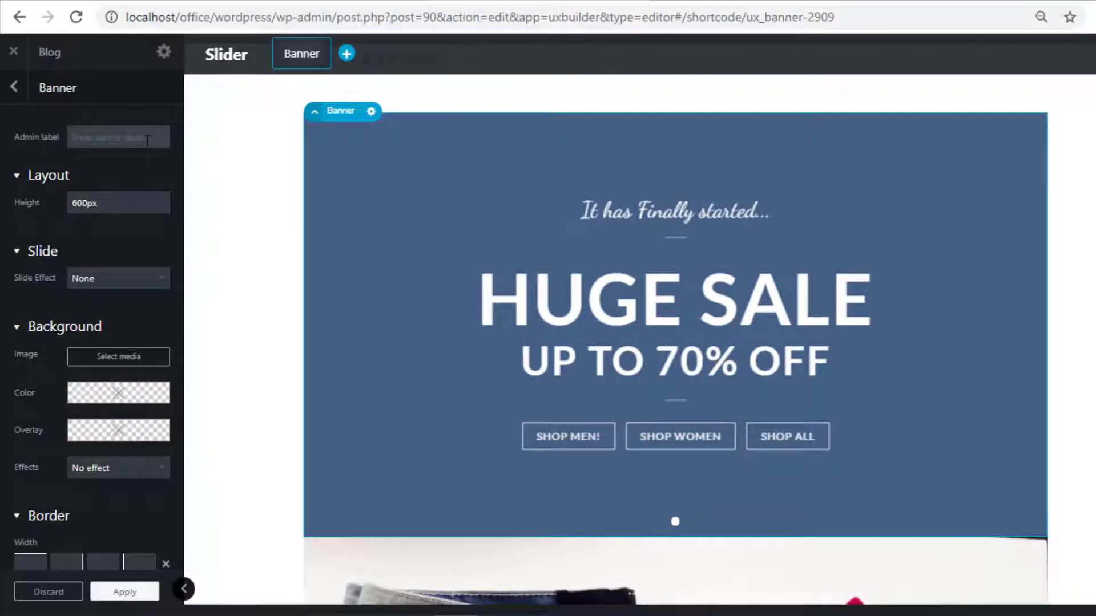
Look through the banner's settings and set its height to 602px.
scroll(118, 205, down, 7)
scroll(85, 328, down, 5)
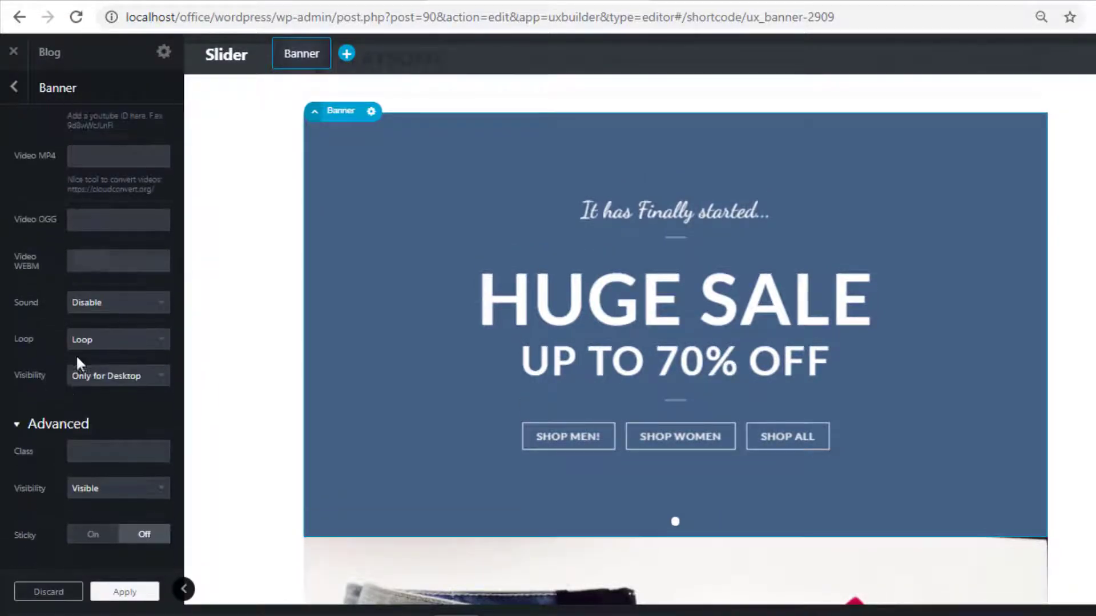
scroll(63, 422, up, 12)
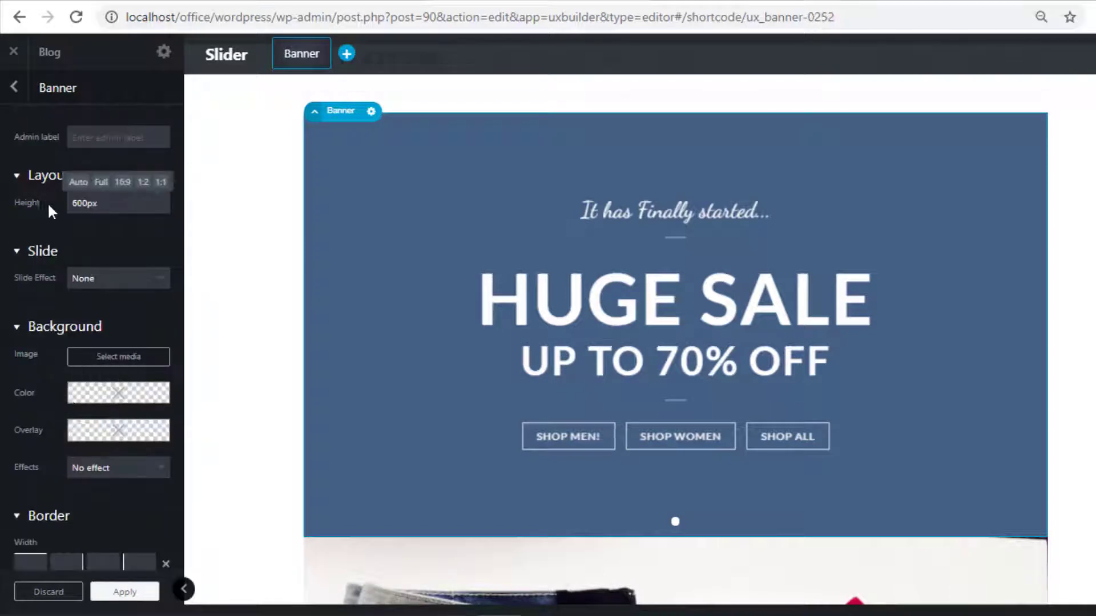
drag(74, 204, 132, 207)
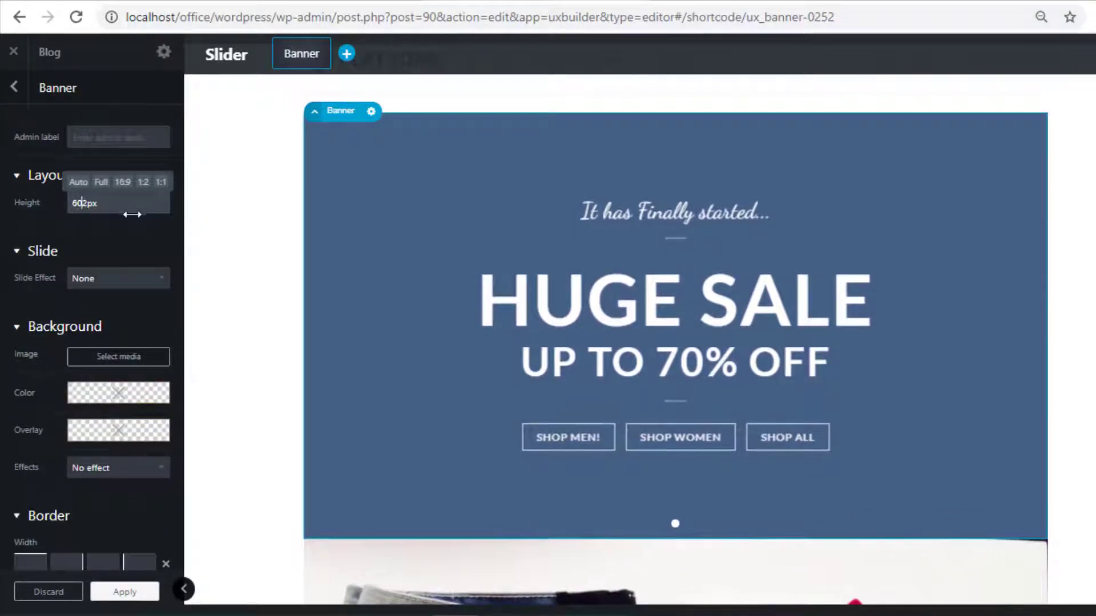
Try the green preset as the banner's background color, and replace it with a custom bright purple.
click(163, 374)
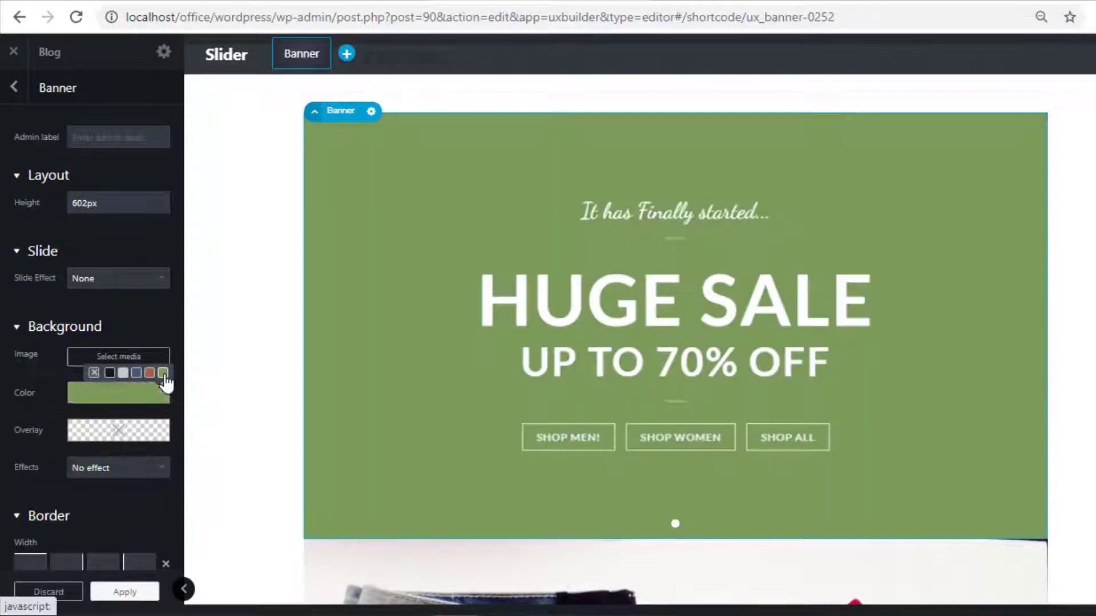
click(165, 388)
drag(178, 453, 190, 505)
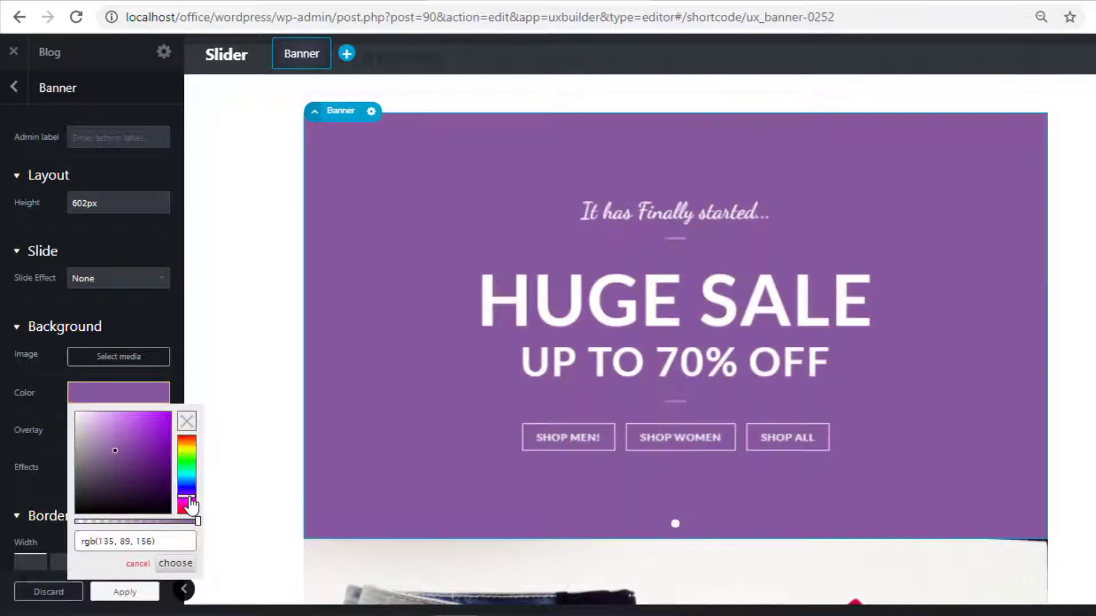
click(142, 442)
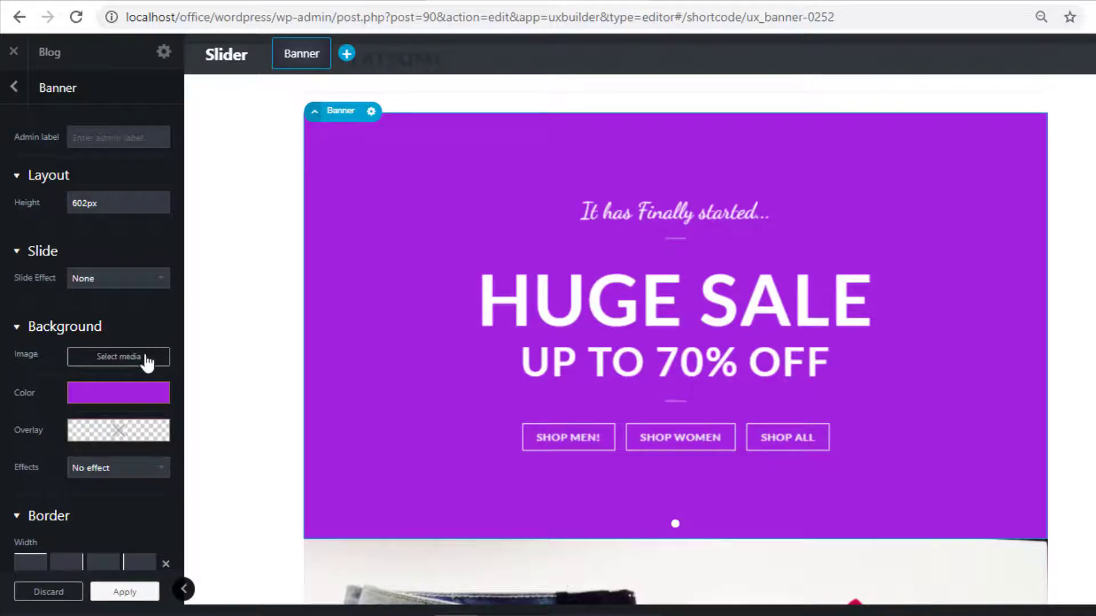
Use the autumn tree and bench photo as the banner's background image and move its focus point to 94% 5%.
click(147, 362)
click(639, 210)
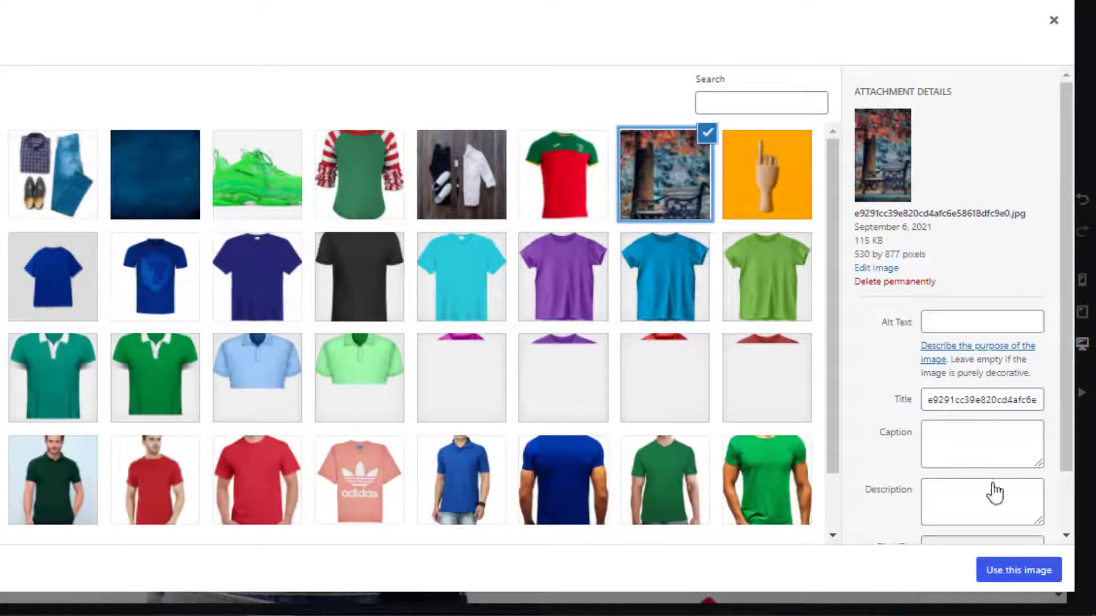
click(1037, 571)
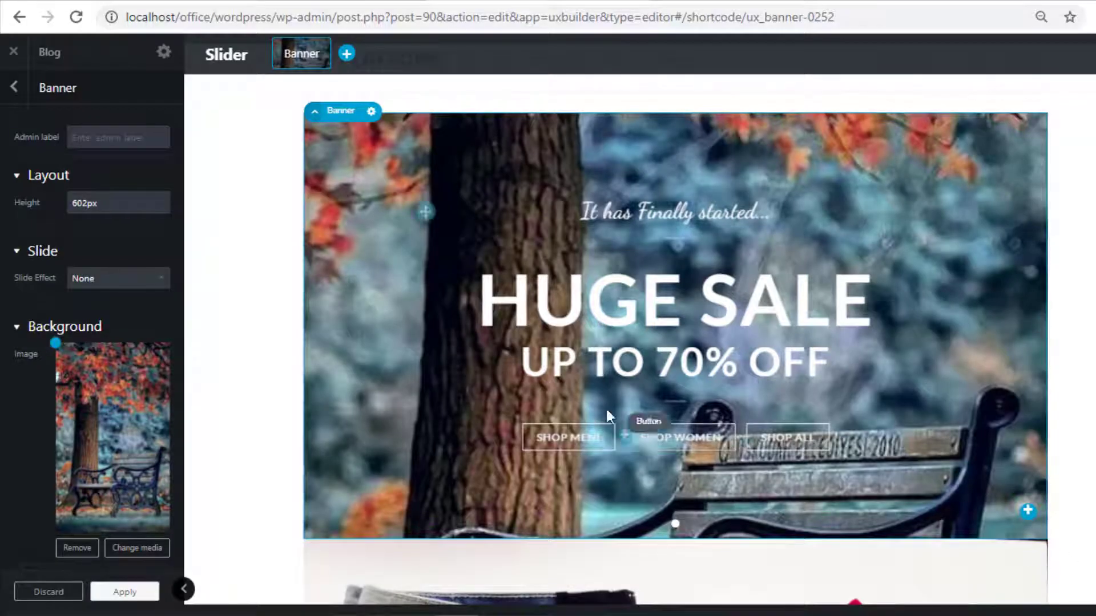
drag(57, 345, 162, 350)
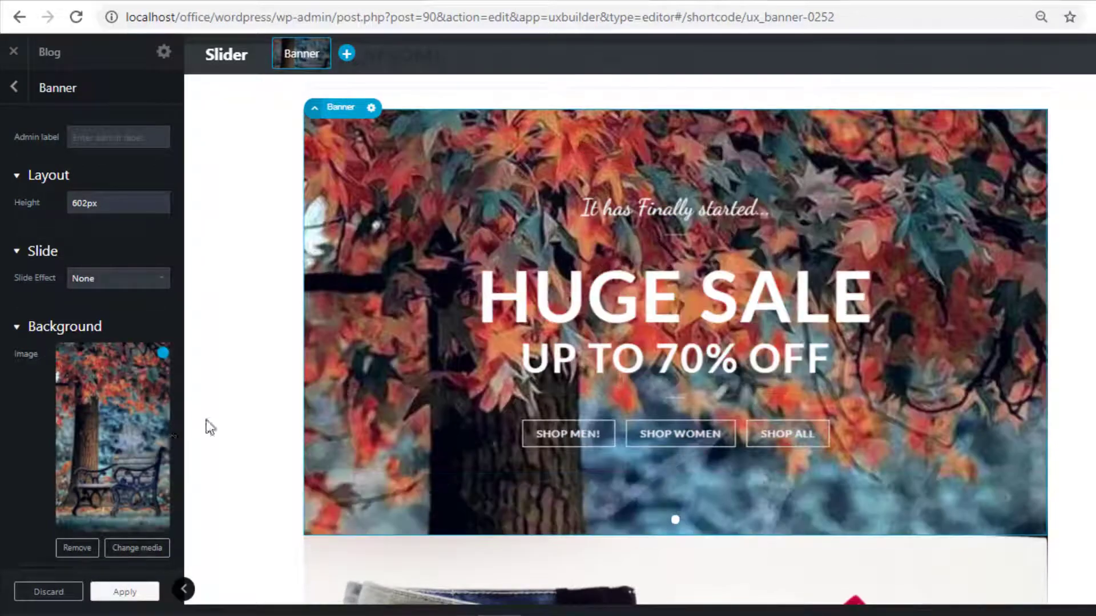
Give the banner background a dark purple overlay based on rgb(83, 19, 85) with roughly half opacity.
scroll(108, 465, down, 5)
click(118, 392)
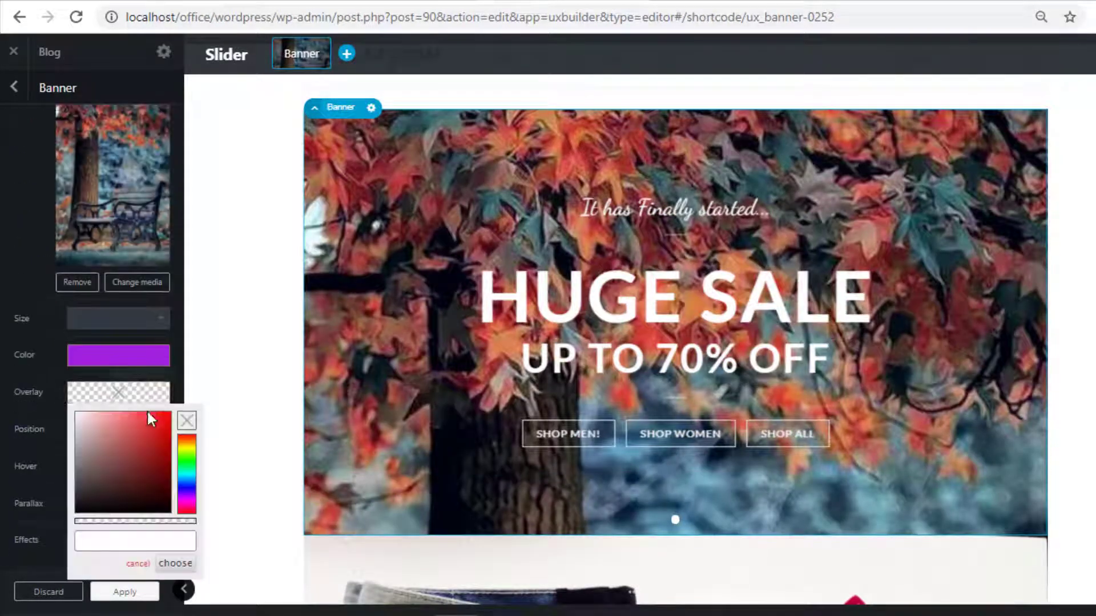
click(148, 420)
click(187, 500)
click(150, 476)
click(148, 478)
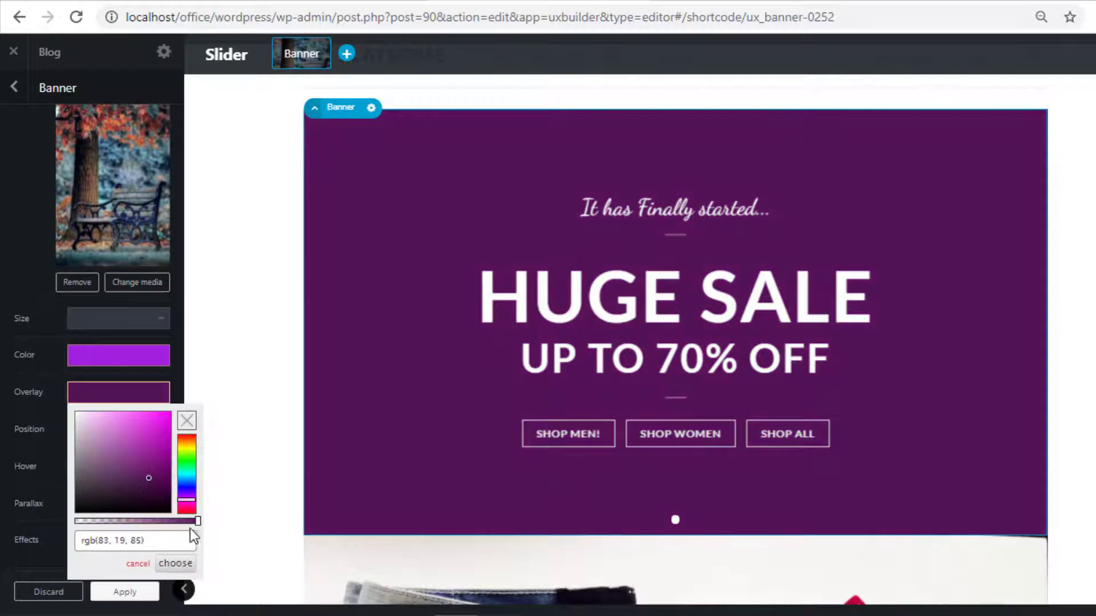
drag(198, 522, 135, 521)
click(178, 402)
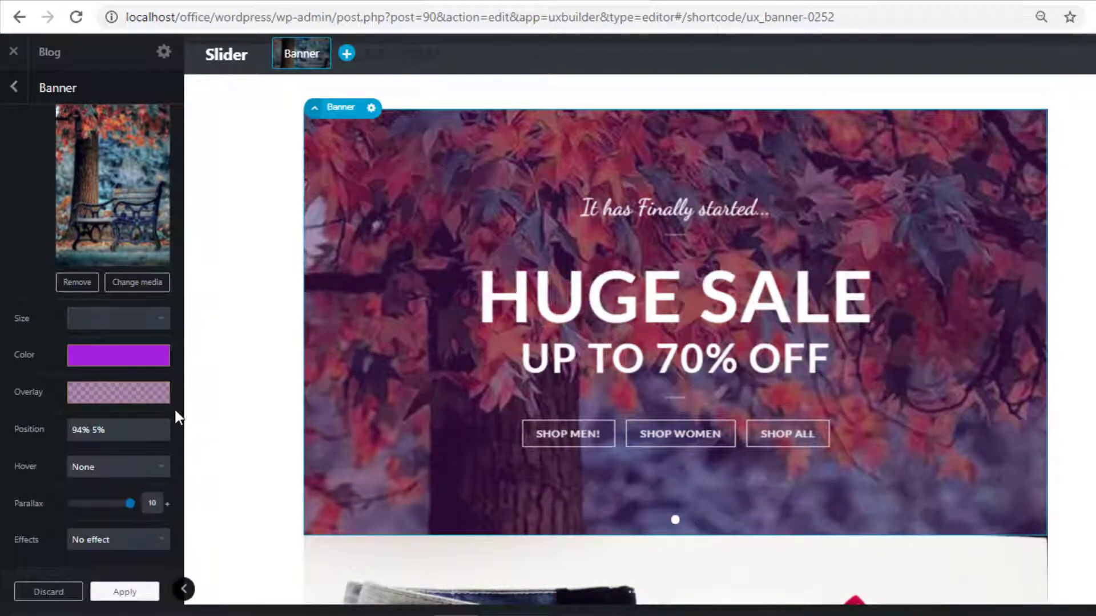
Try the Zoom and Add Overlay hover effects on the banner background, and set the hover effect back to None.
click(163, 463)
click(133, 290)
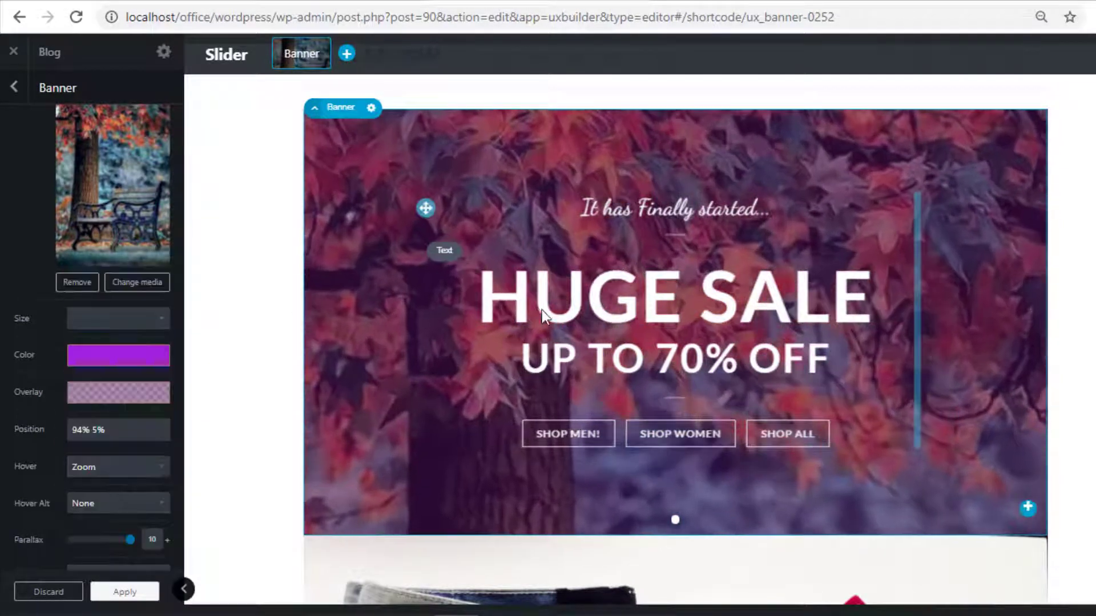
click(140, 463)
click(130, 413)
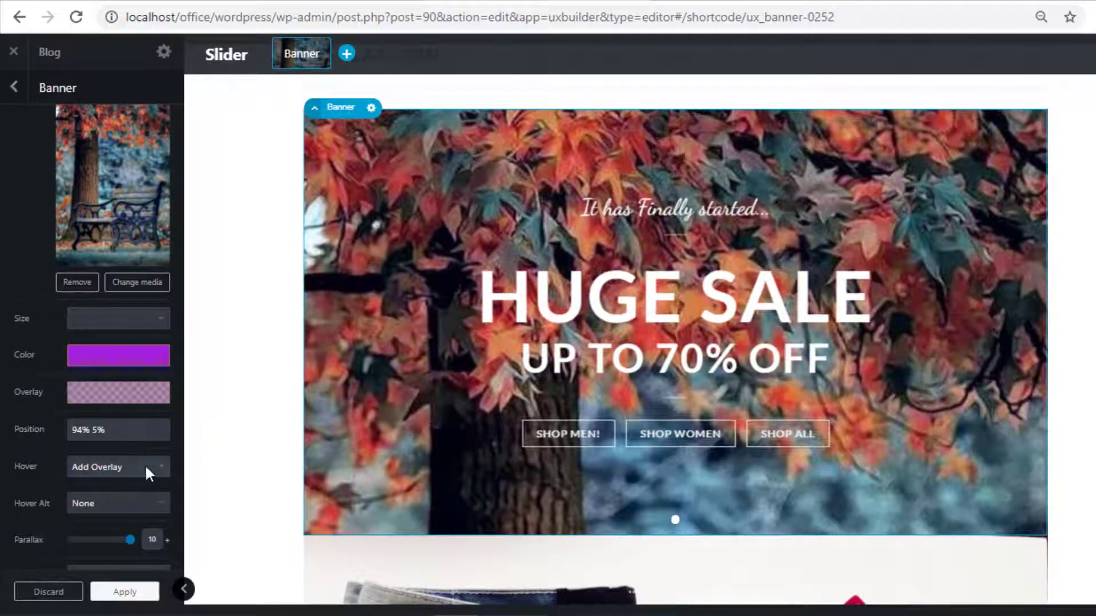
click(145, 464)
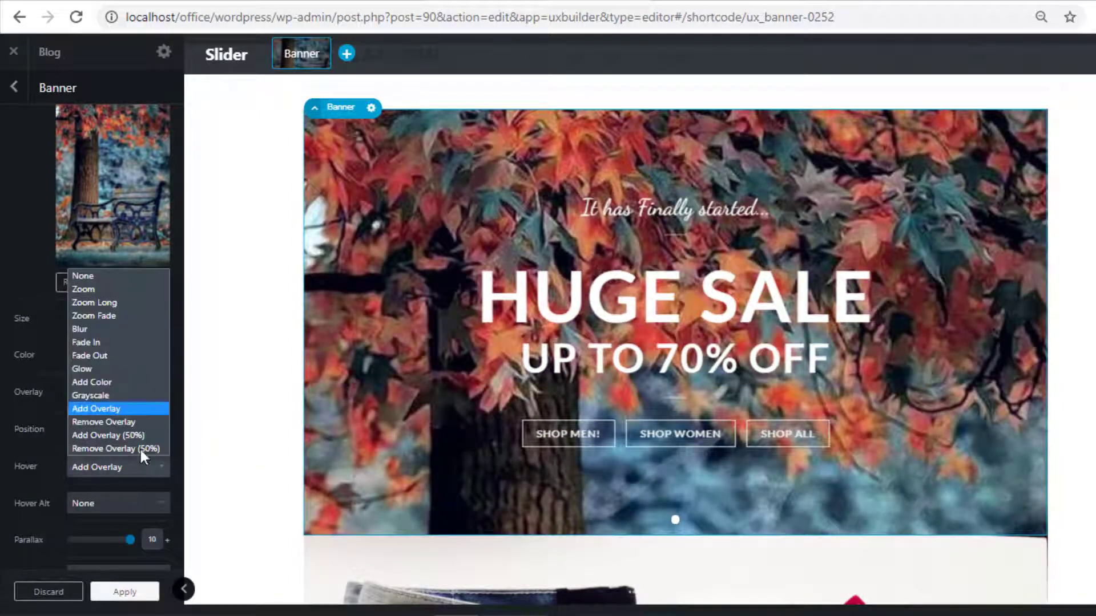
click(139, 278)
Set the banner's border widths to 21px top, 9px right, 7px bottom and 11px left.
scroll(135, 296, down, 5)
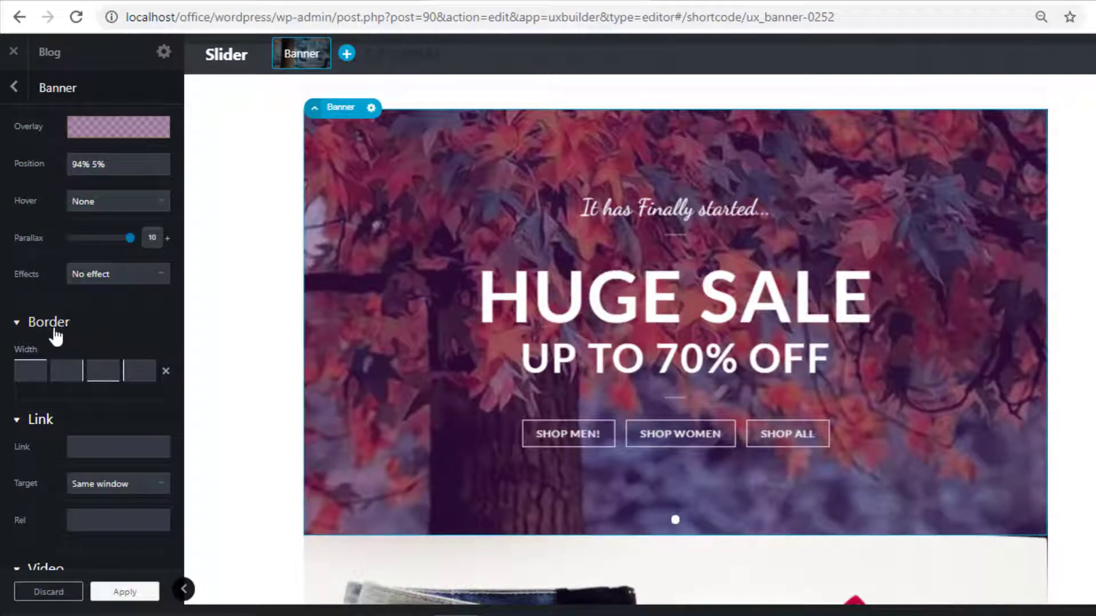
drag(19, 372, 86, 378)
drag(100, 378, 151, 378)
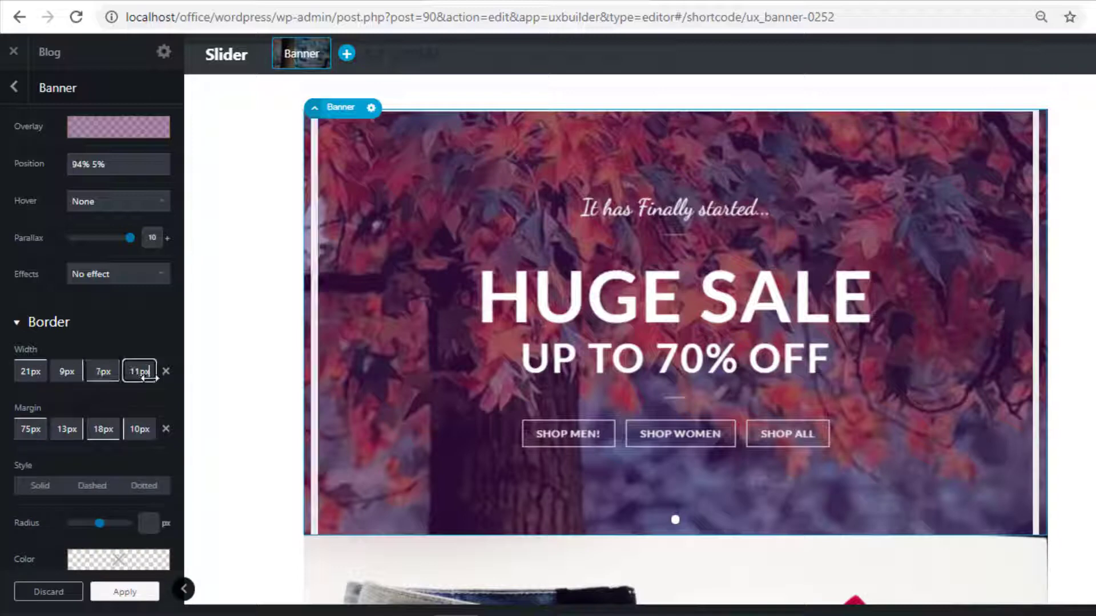
Set the banner's border margins to 99px top, 23px right, 30px bottom and 22px left, and make its style Dotted.
drag(15, 432, 78, 436)
drag(102, 435, 117, 436)
drag(135, 434, 158, 447)
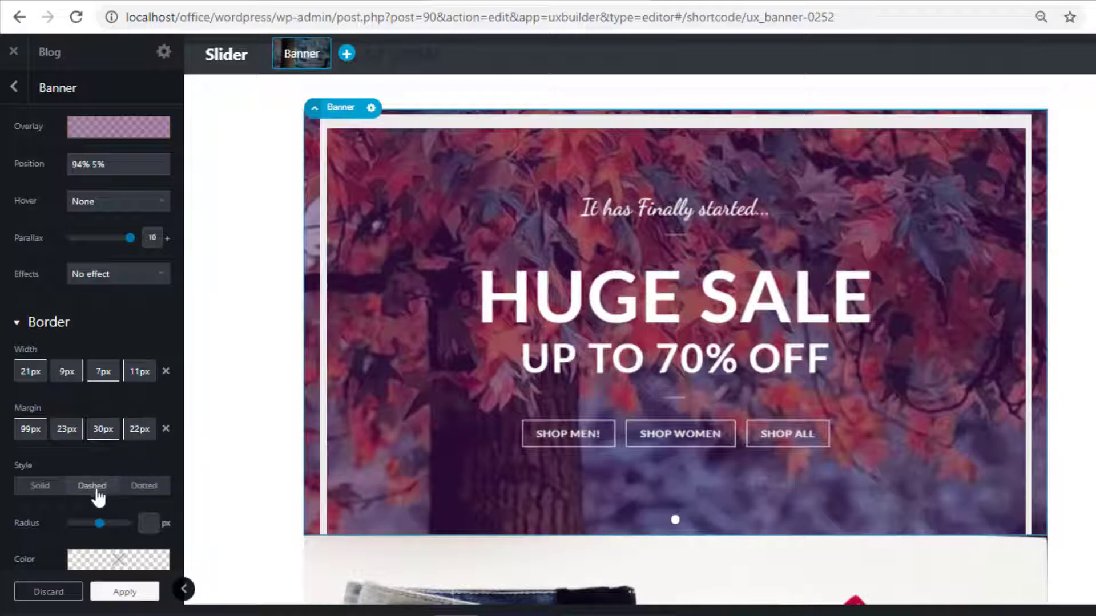
click(103, 488)
click(145, 486)
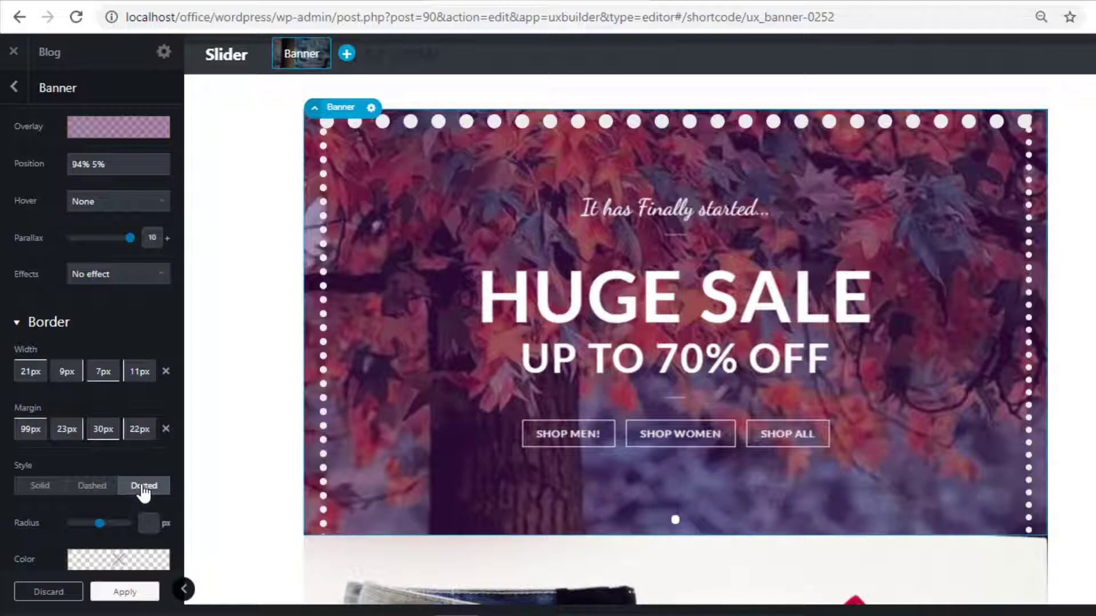
Clear all of the banner's border margins and border widths to remove its border.
click(166, 429)
click(166, 372)
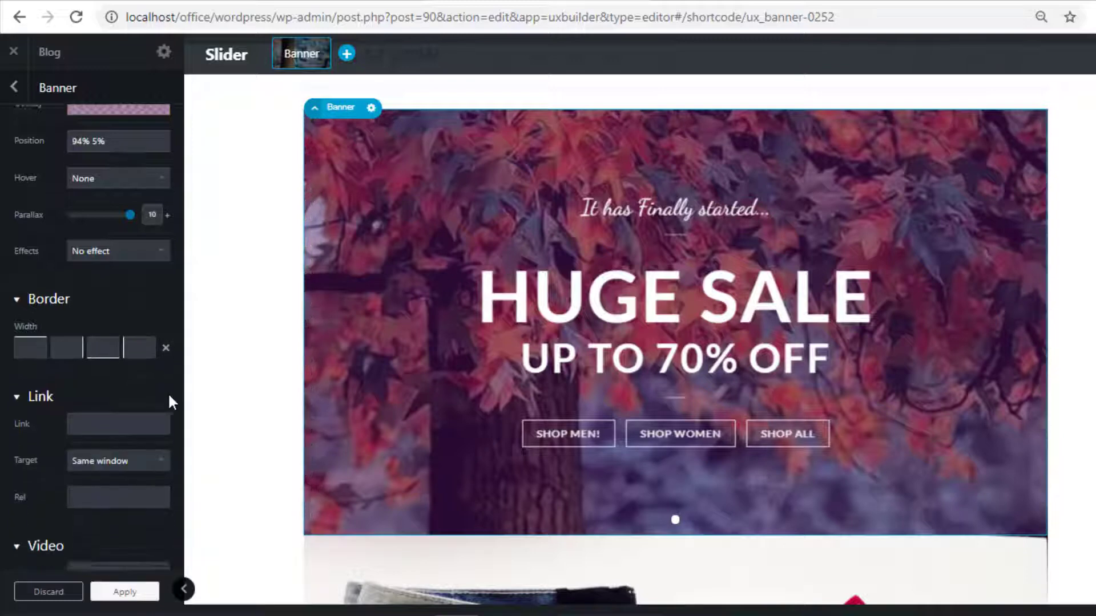
Try the Hidden, Only for Desktop, Only for Mobile and Only for Tablet options for the banner's advanced visibility.
scroll(169, 398, down, 4)
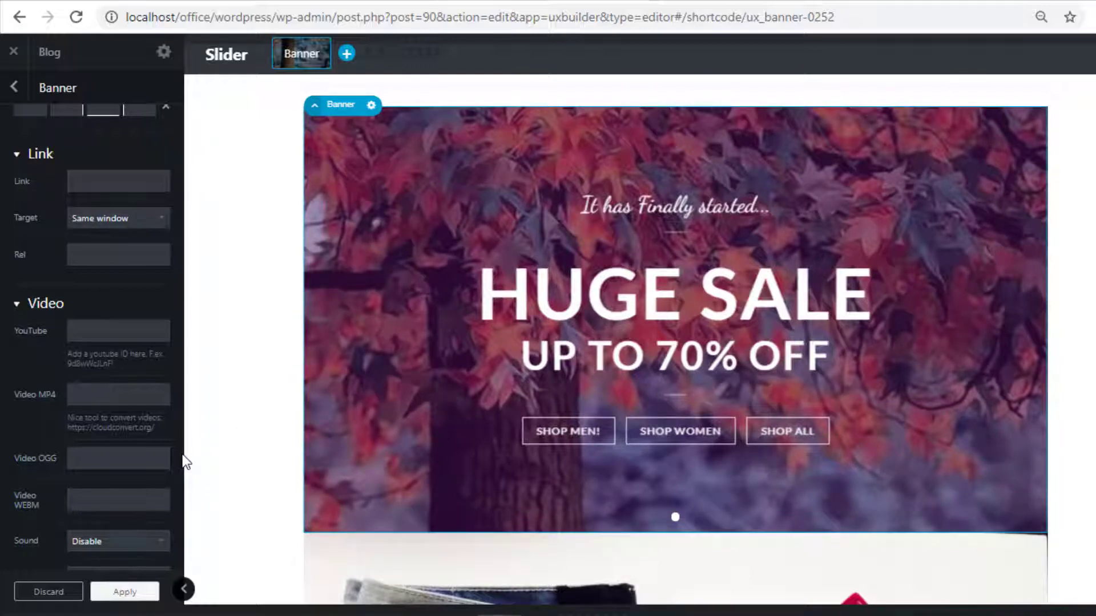
scroll(171, 371, down, 4)
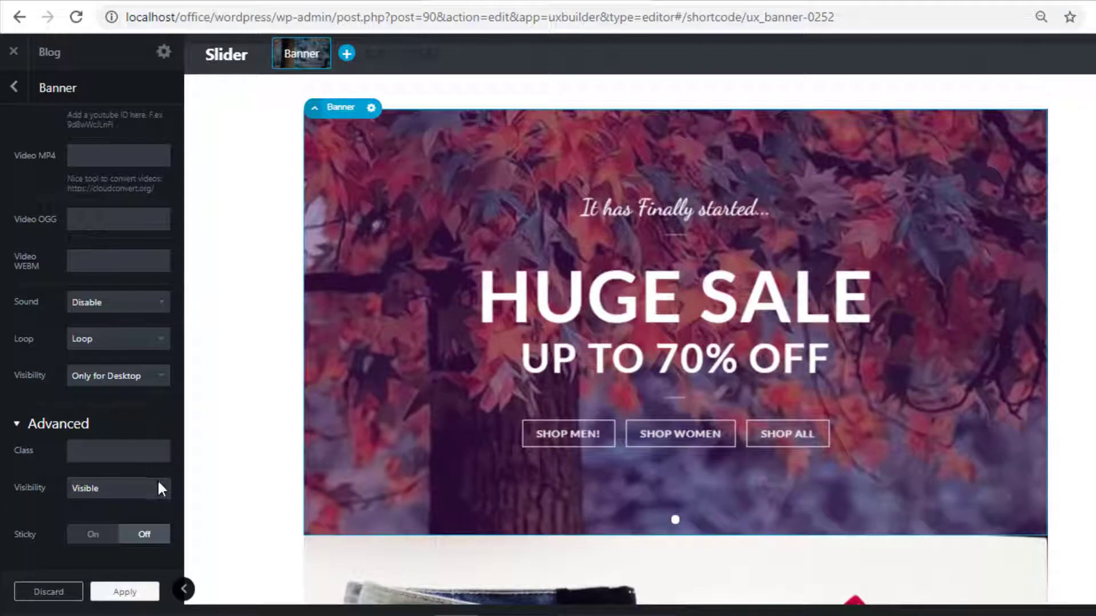
click(161, 489)
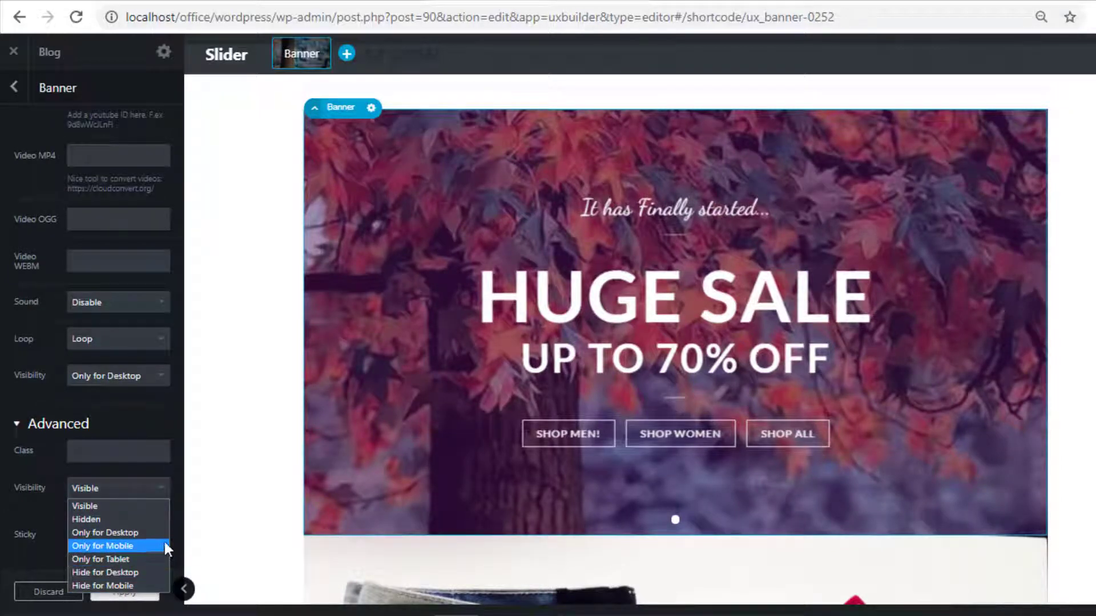
click(155, 521)
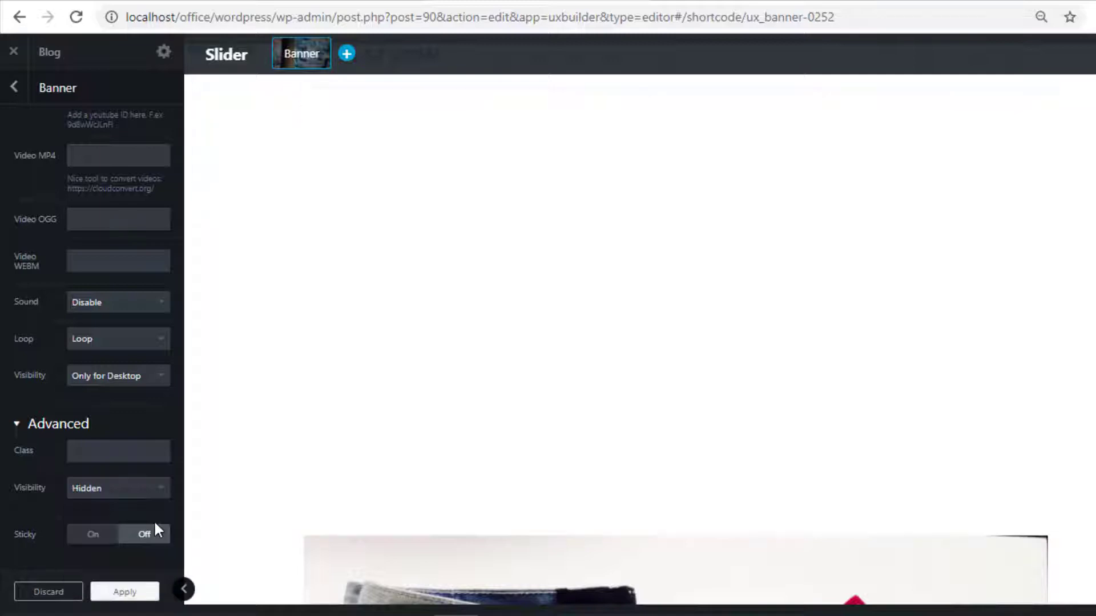
click(159, 499)
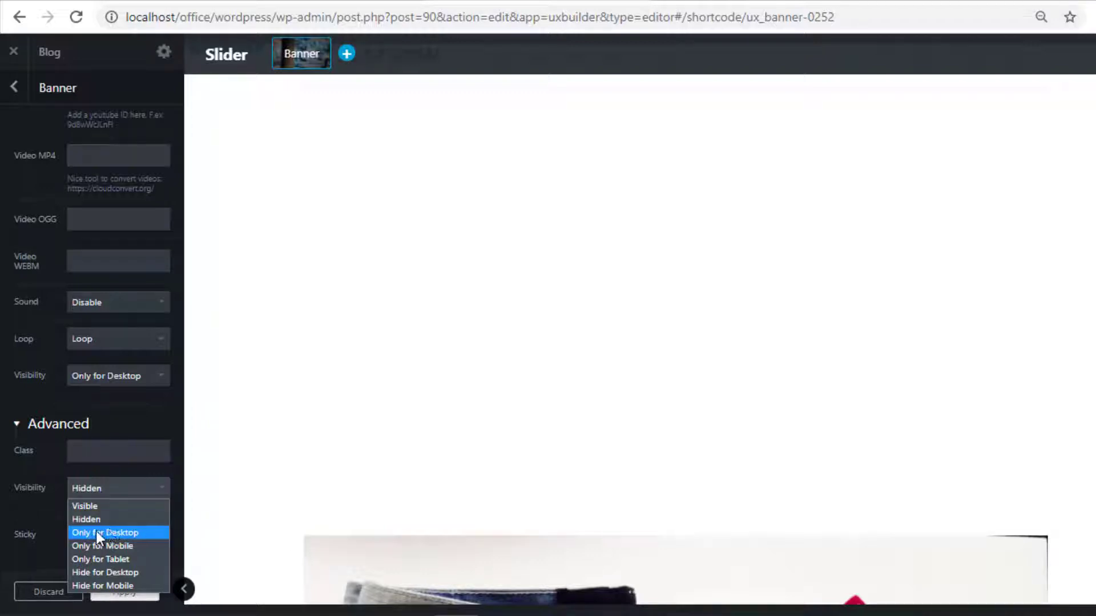
click(128, 536)
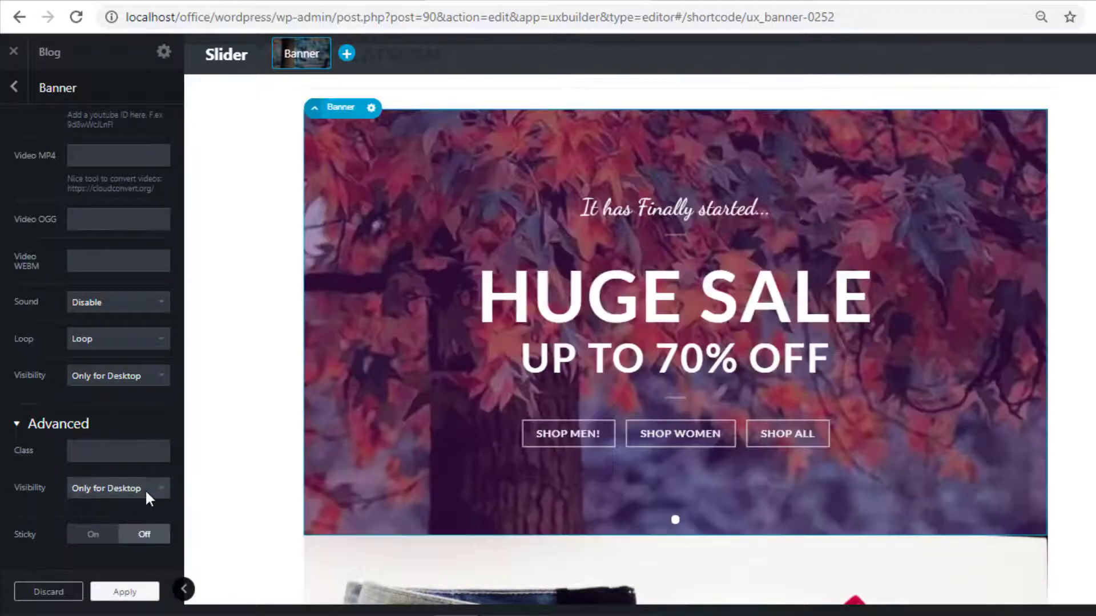
click(145, 489)
click(128, 545)
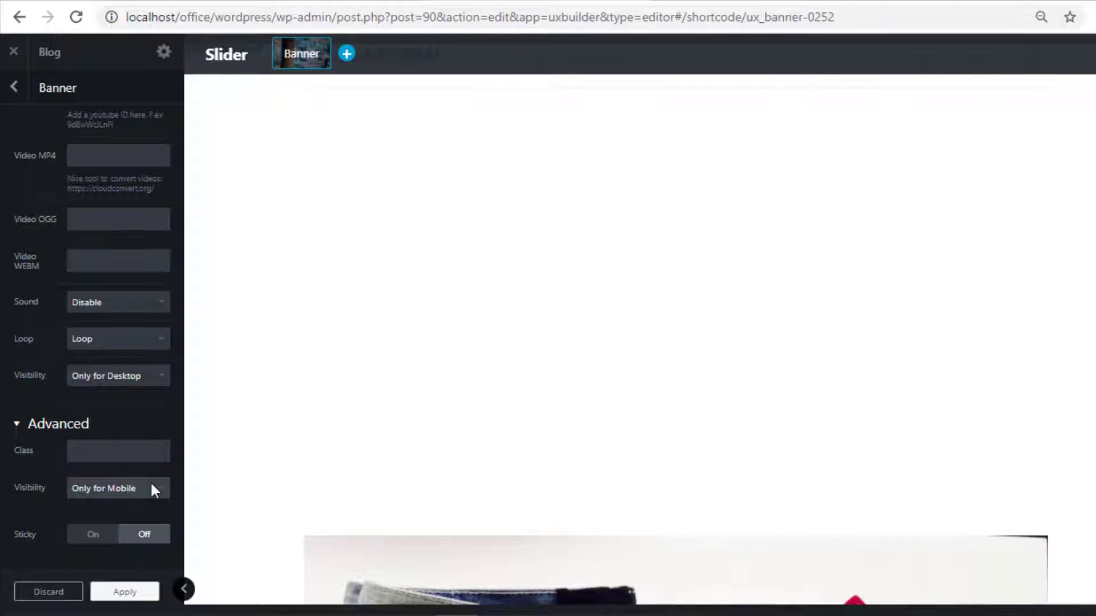
click(150, 485)
click(128, 562)
Set the banner's advanced visibility to Only for Desktop and apply the banner settings.
click(159, 490)
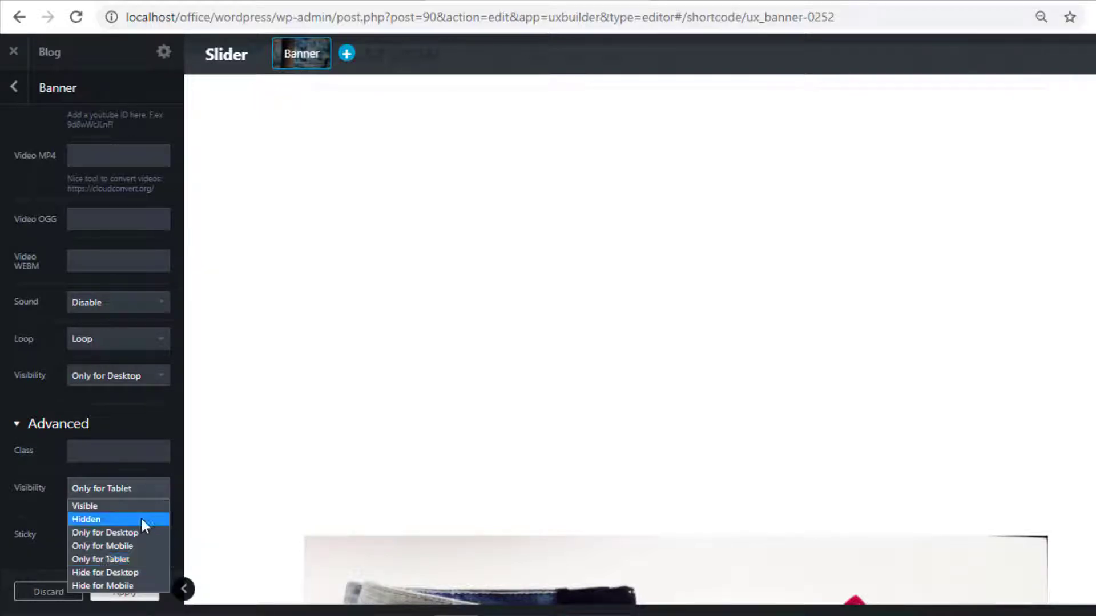
click(136, 532)
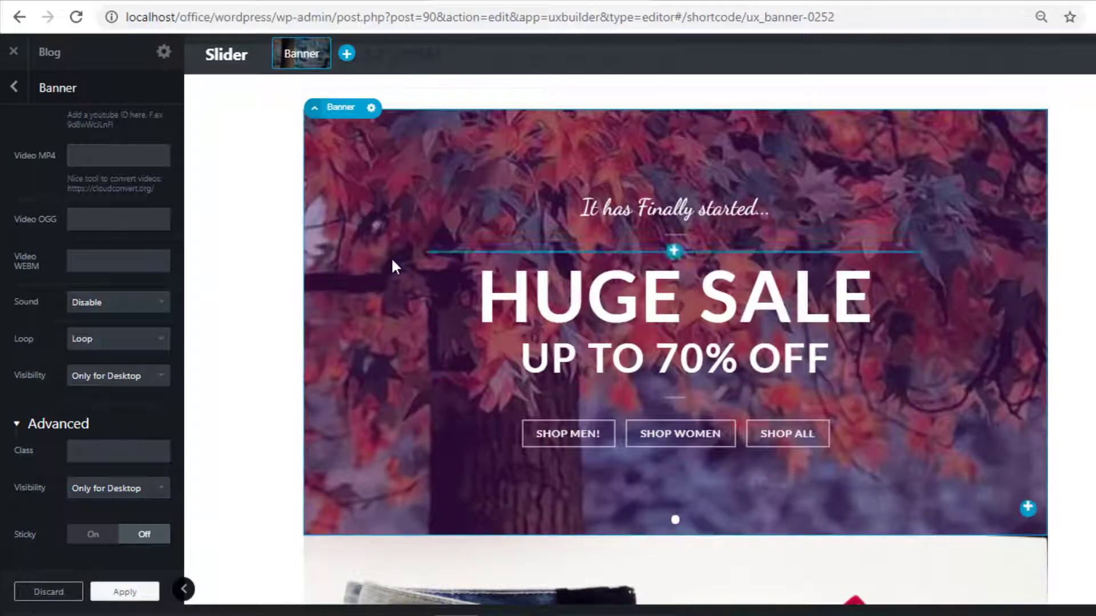
click(160, 491)
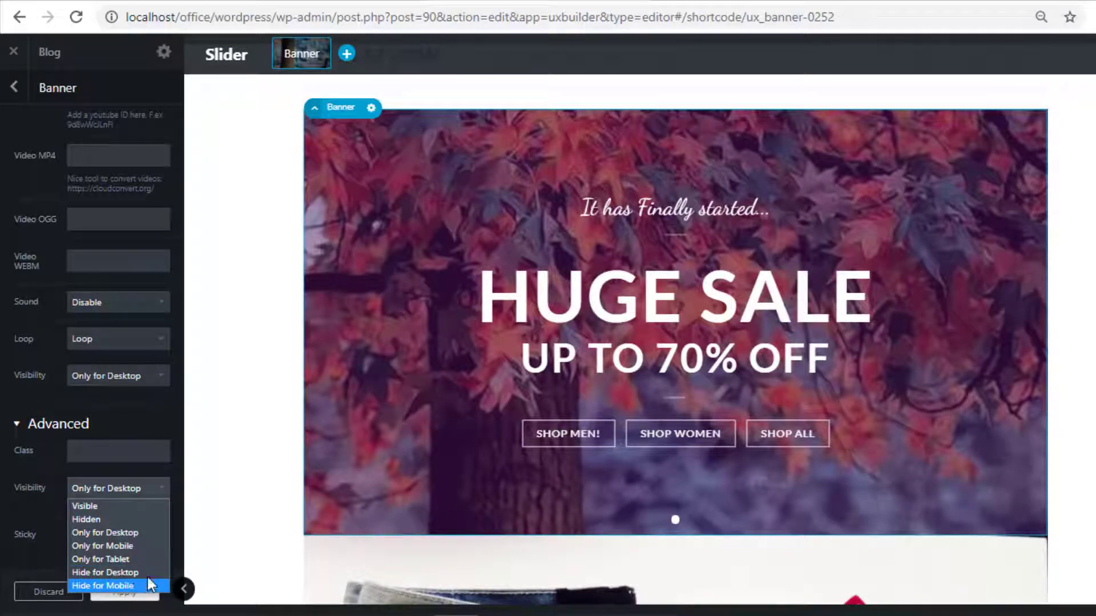
click(177, 552)
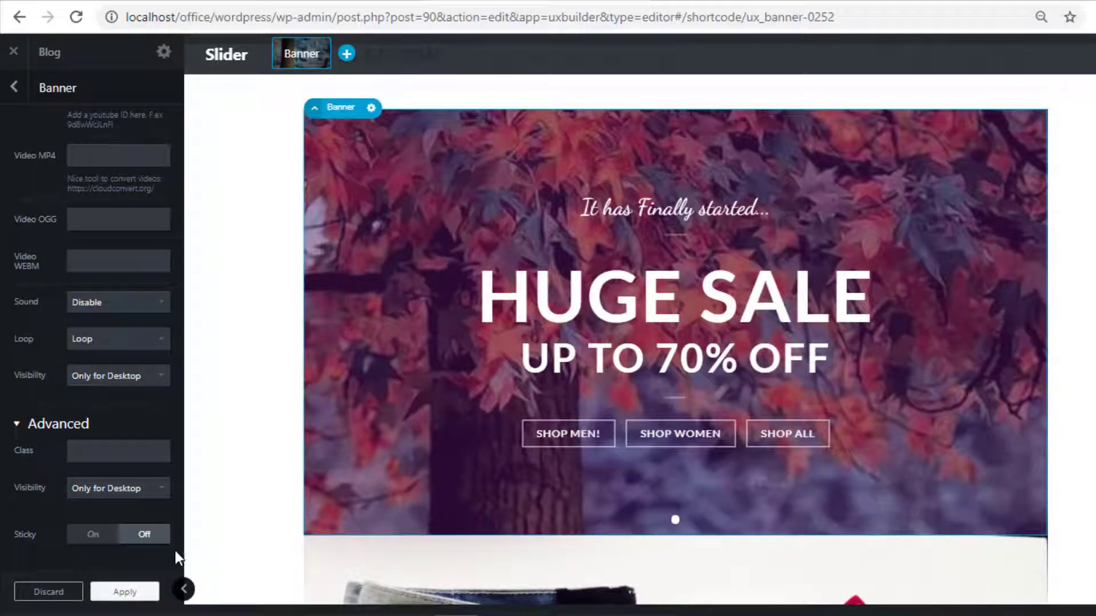
click(143, 593)
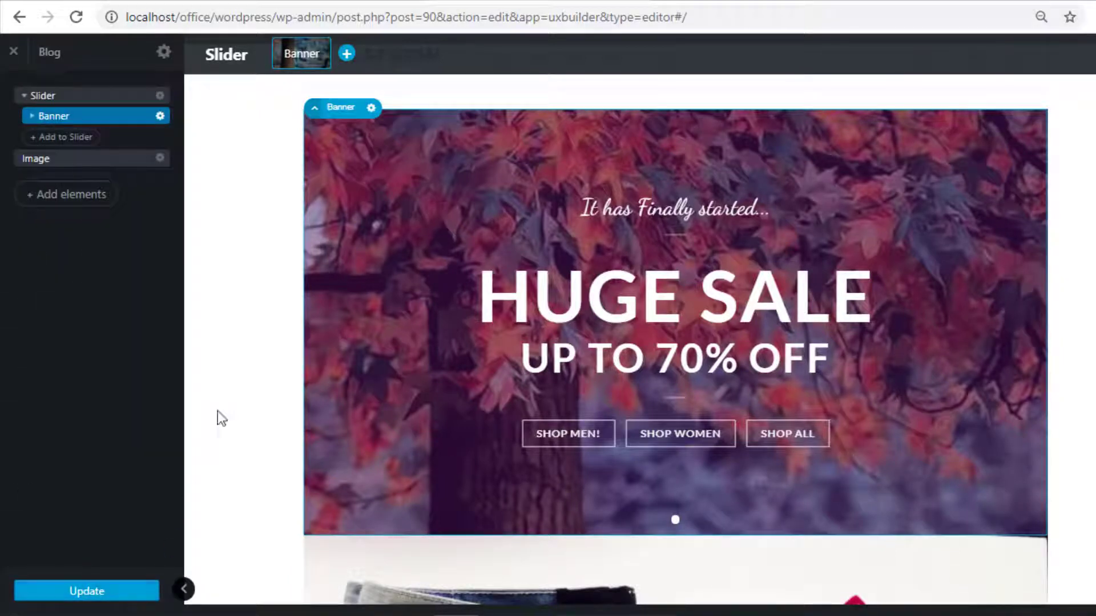
Add an Image slide to the slider using the white daisy picture from the media library.
click(345, 57)
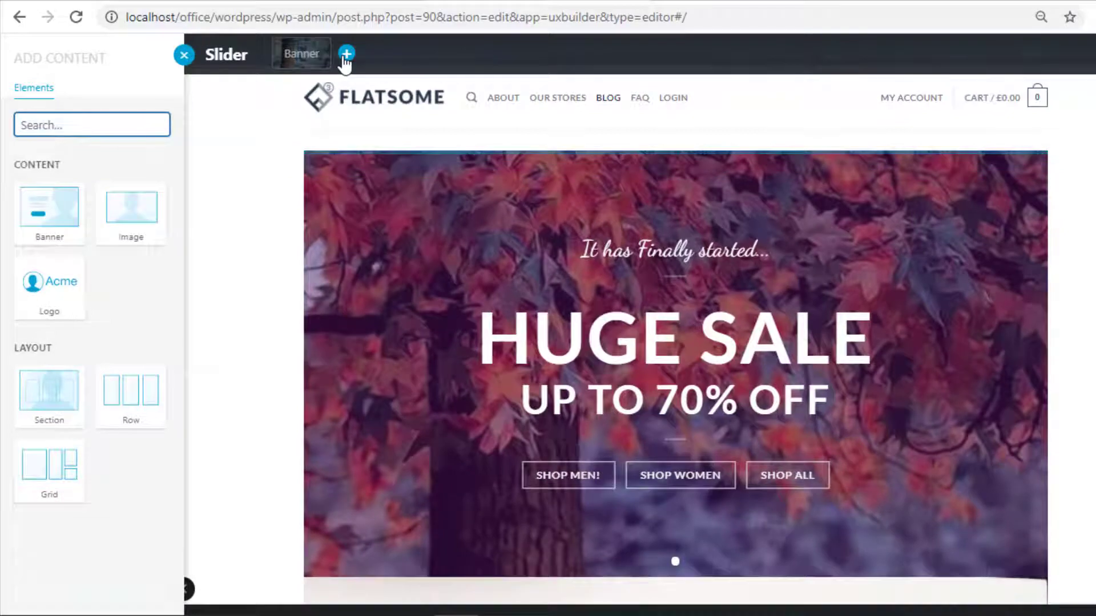
click(150, 226)
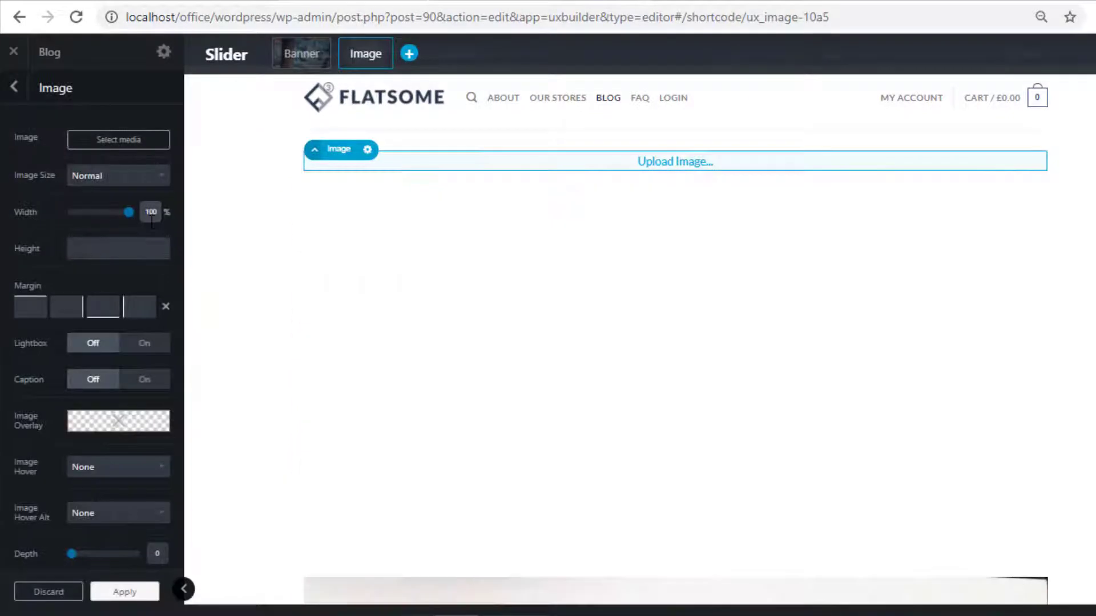
click(143, 149)
click(285, 166)
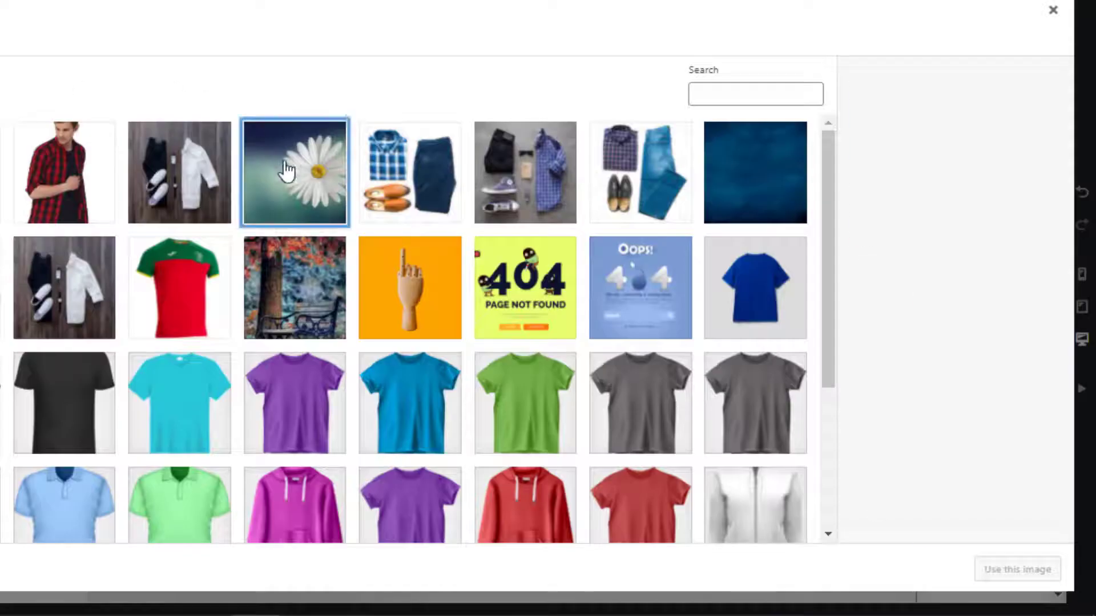
click(977, 571)
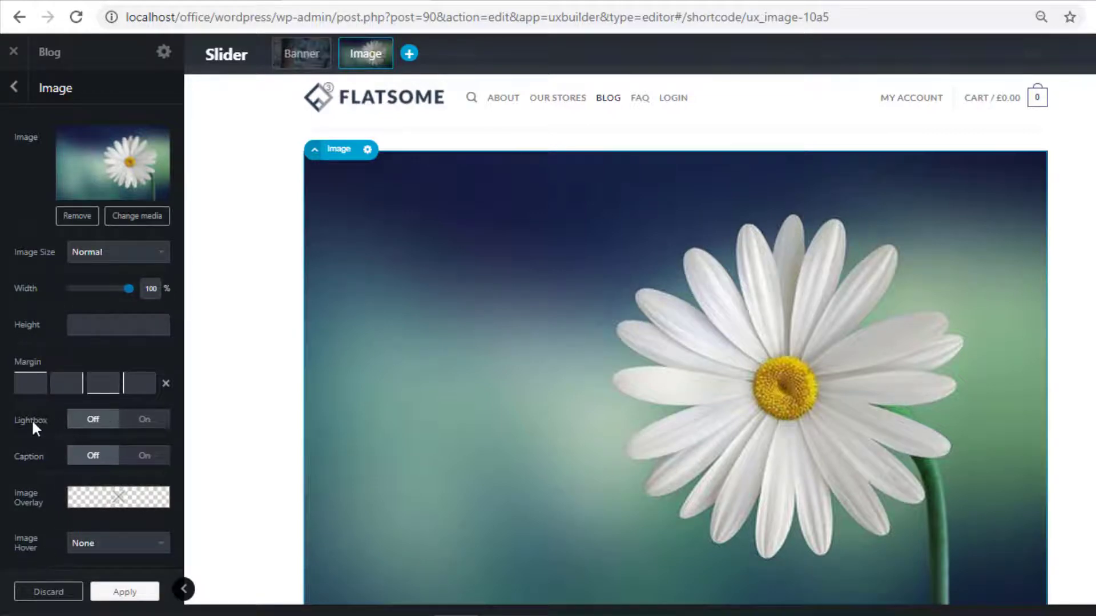
Try moving the Banner slide after the Image slide, and return it to the first position.
scroll(81, 460, down, 6)
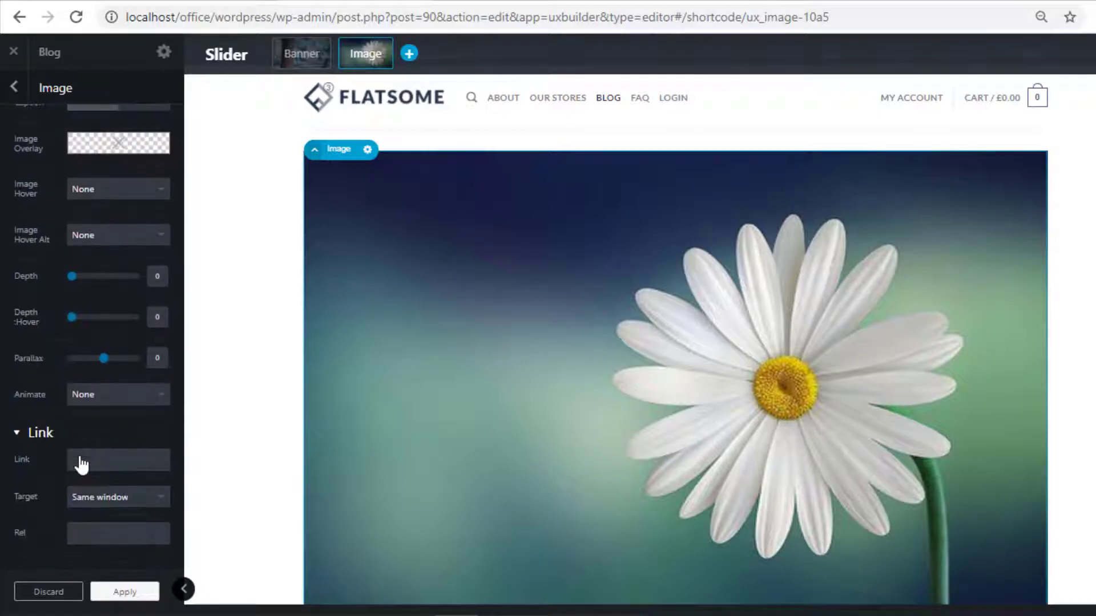
scroll(25, 394, down, 2)
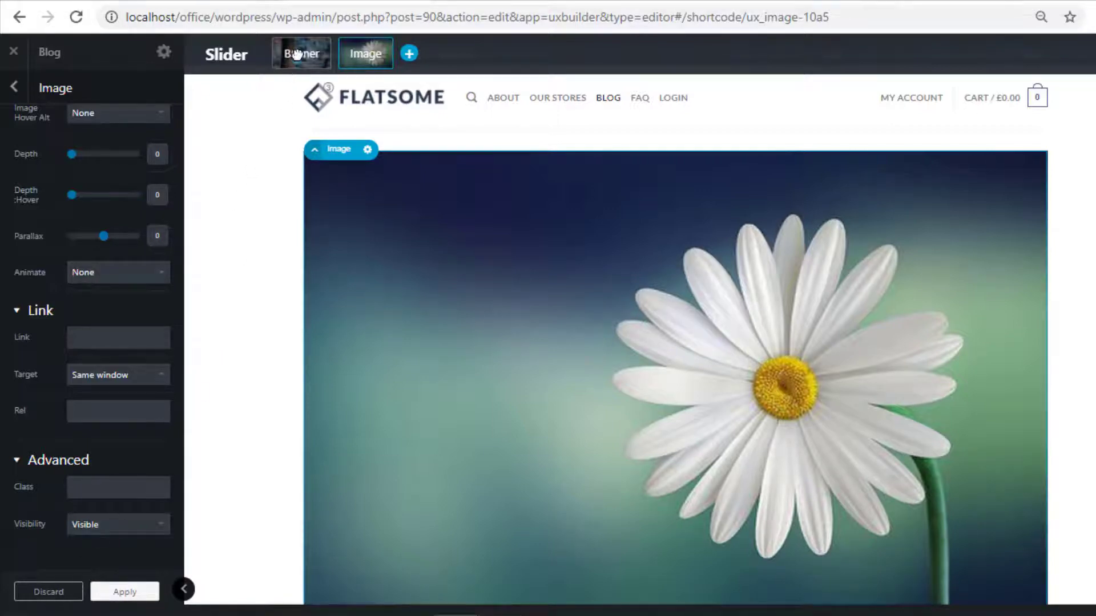
drag(300, 53, 371, 54)
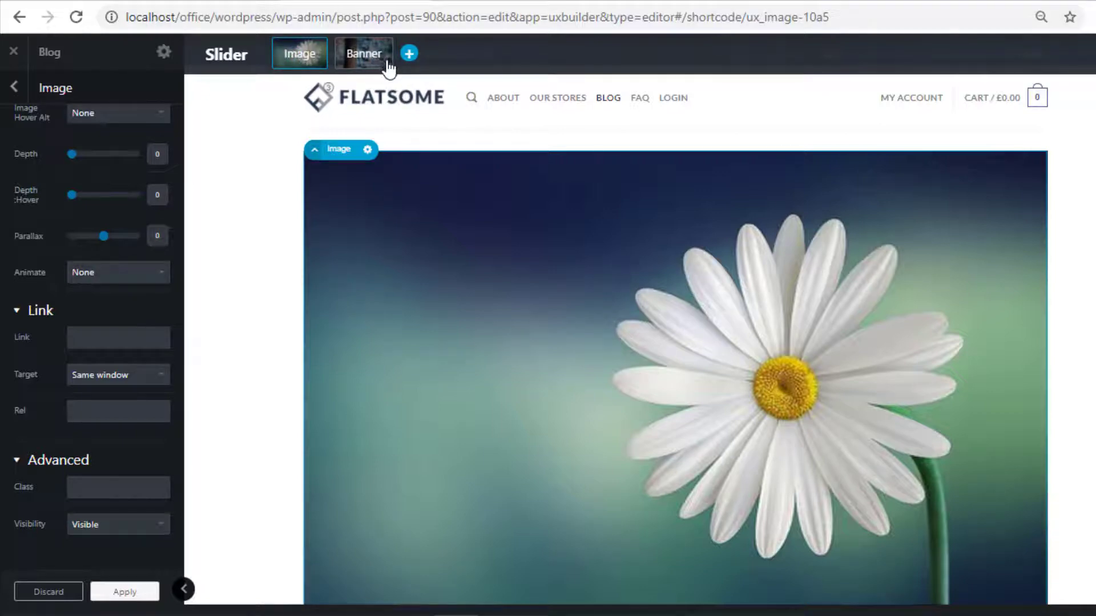
drag(388, 68, 263, 74)
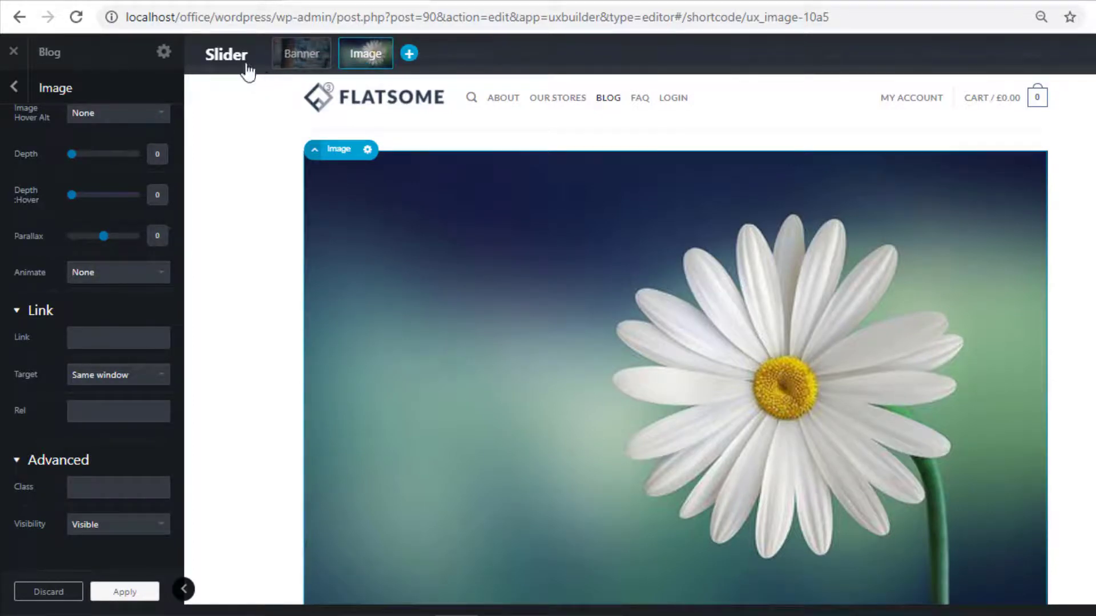
Open the slider's own settings and review its layout, navigation, auto slide and advanced options.
click(239, 65)
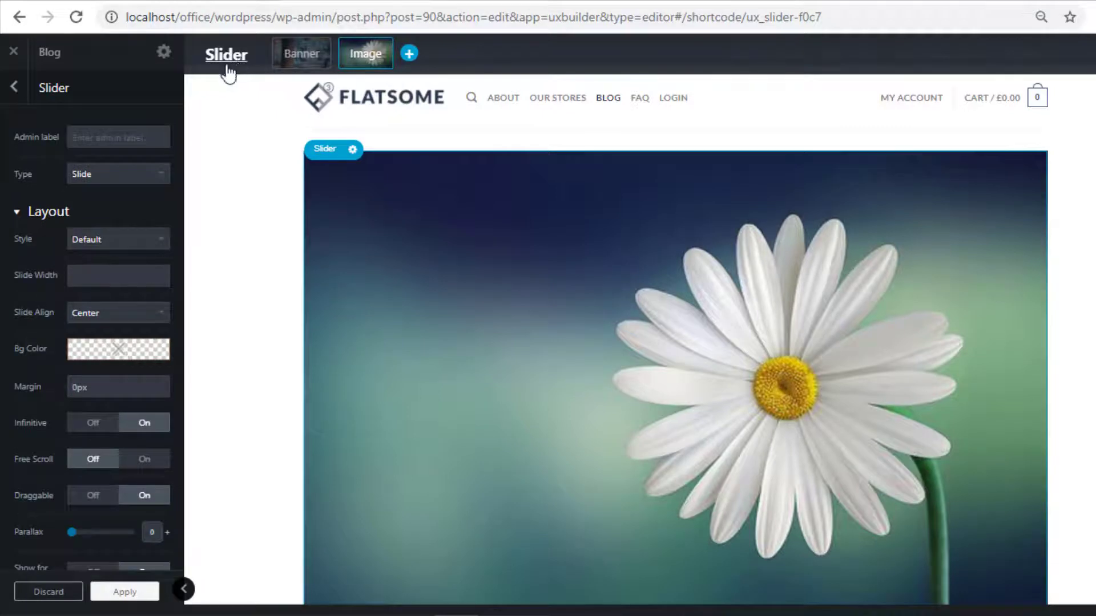
scroll(100, 166, down, 8)
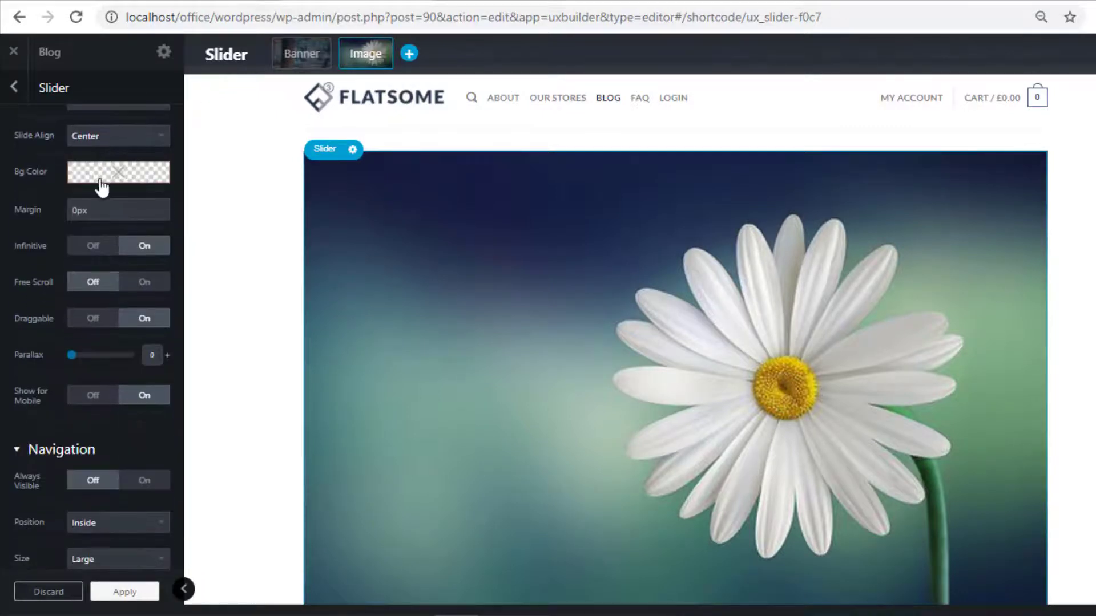
scroll(91, 228, down, 4)
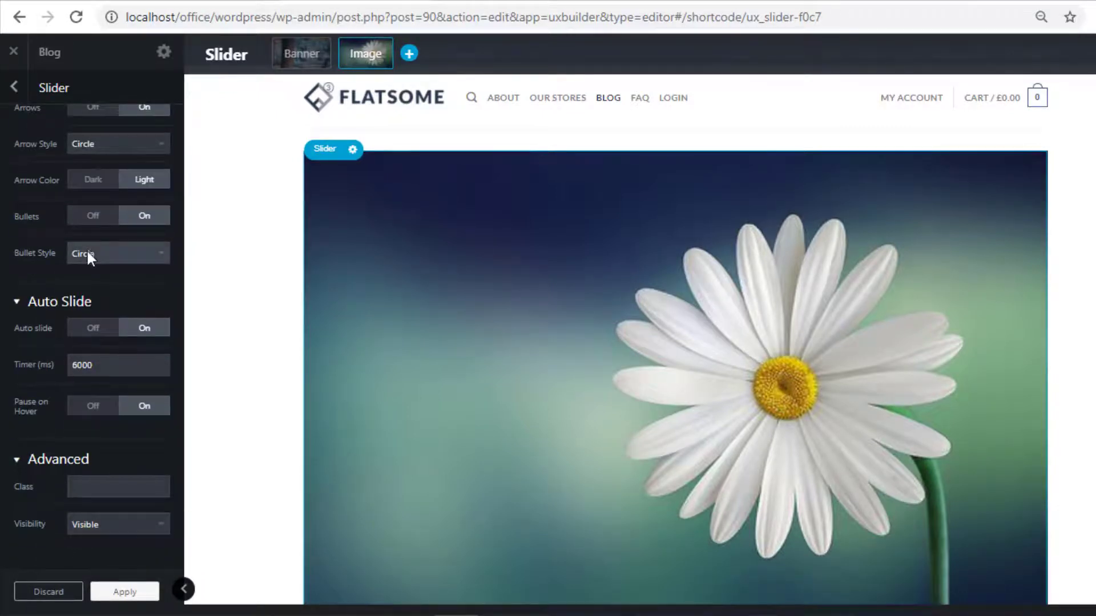
scroll(102, 440, up, 10)
scroll(102, 431, up, 1)
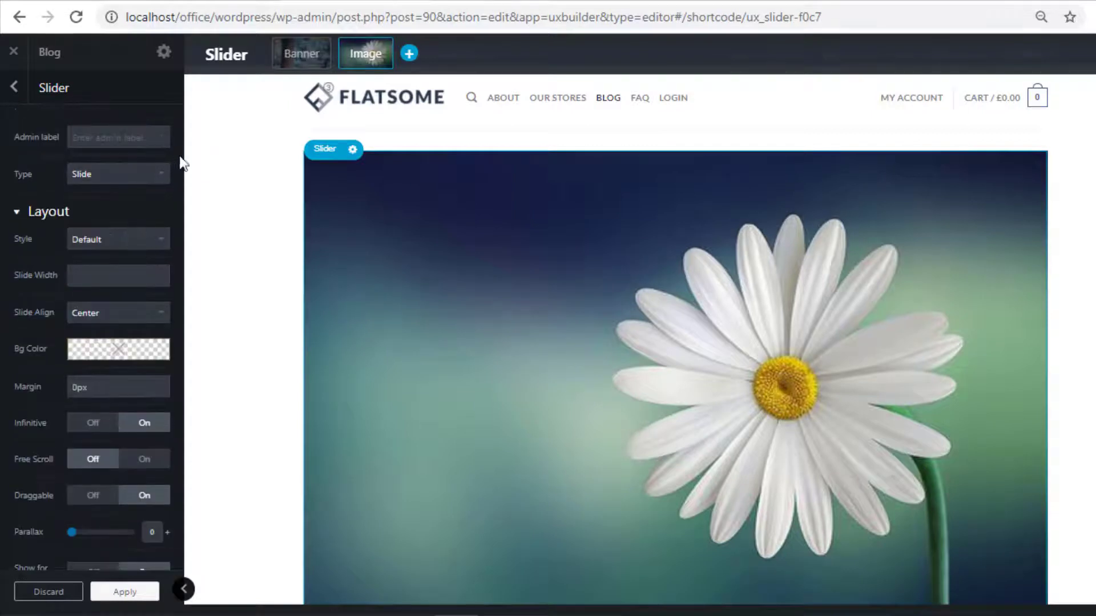
Add a Section slide to the slider using the Media Left Large Dark preset.
click(409, 54)
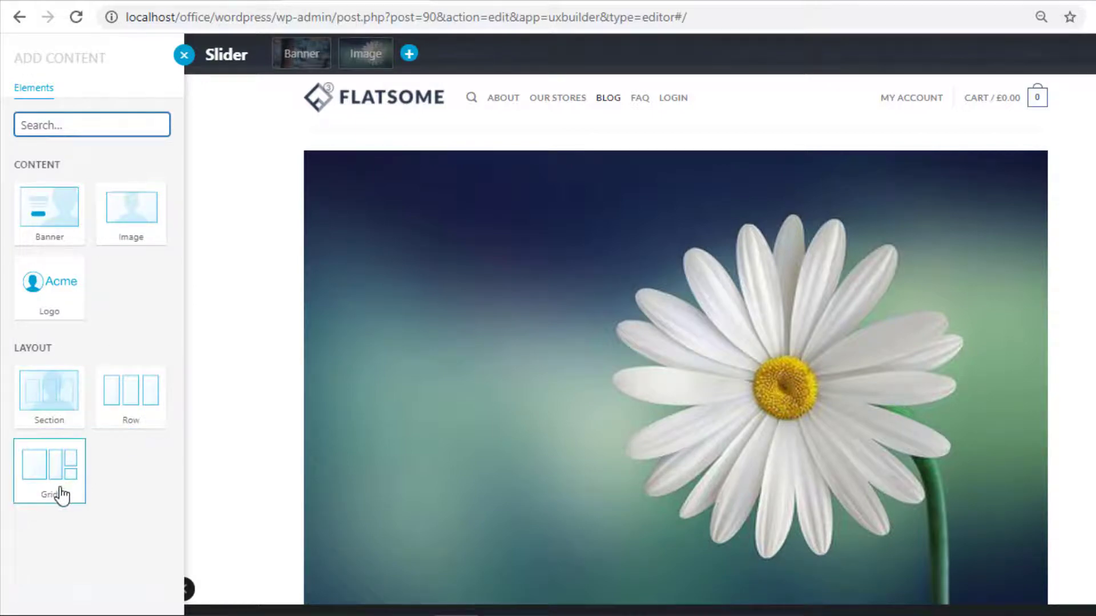
click(54, 414)
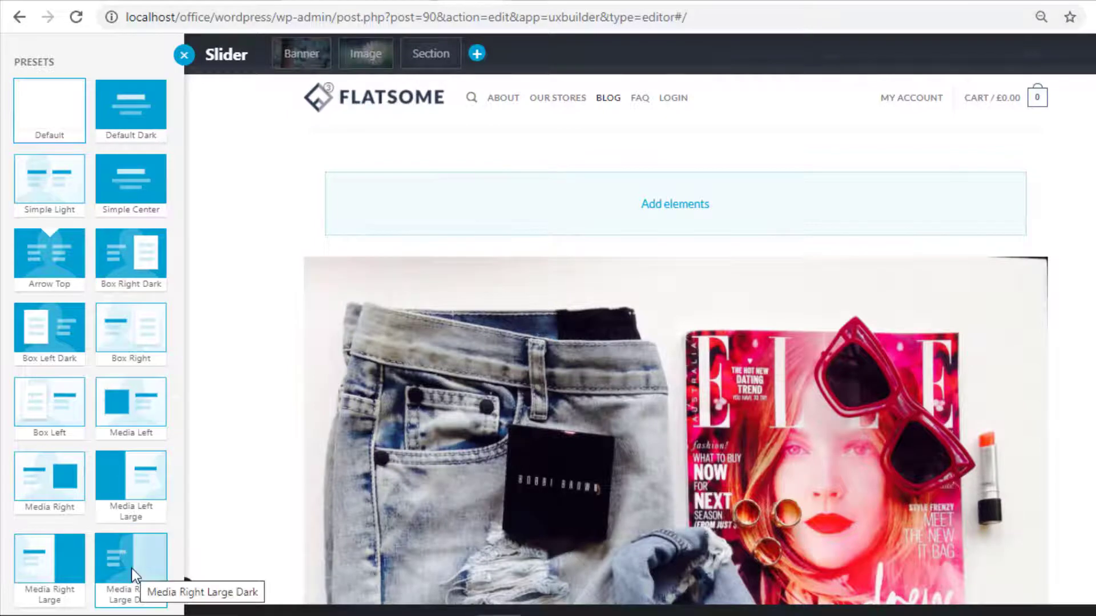
scroll(131, 567, down, 4)
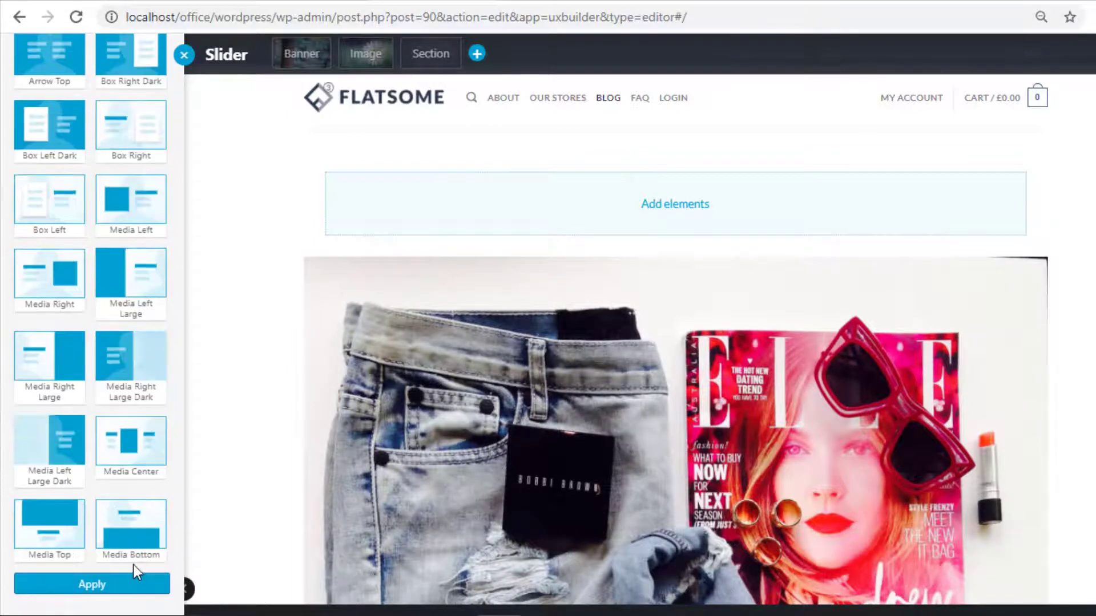
click(63, 465)
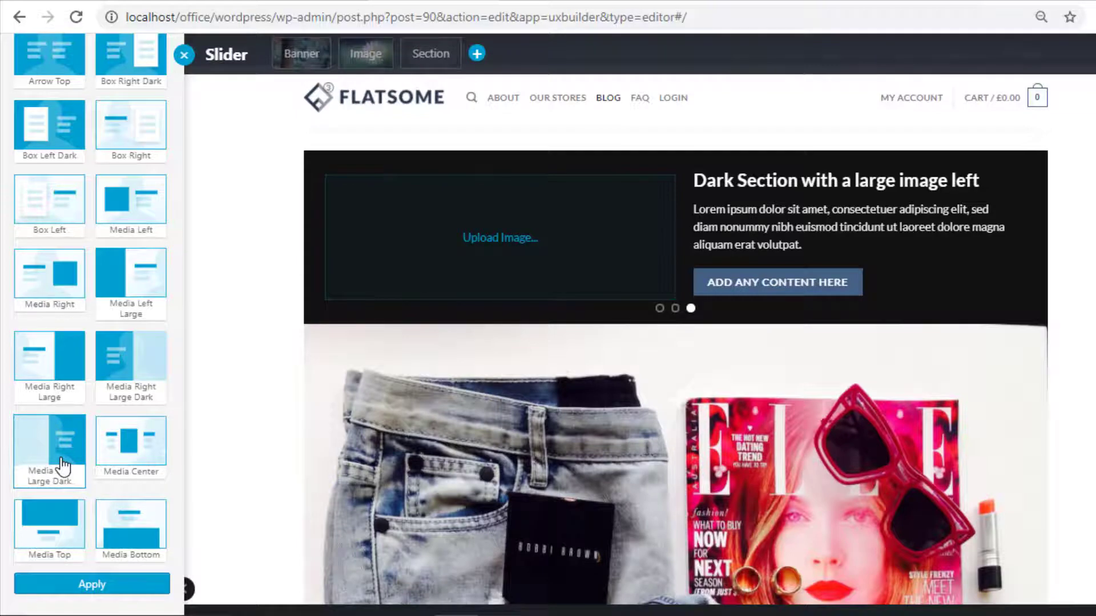
scroll(62, 465, up, 1)
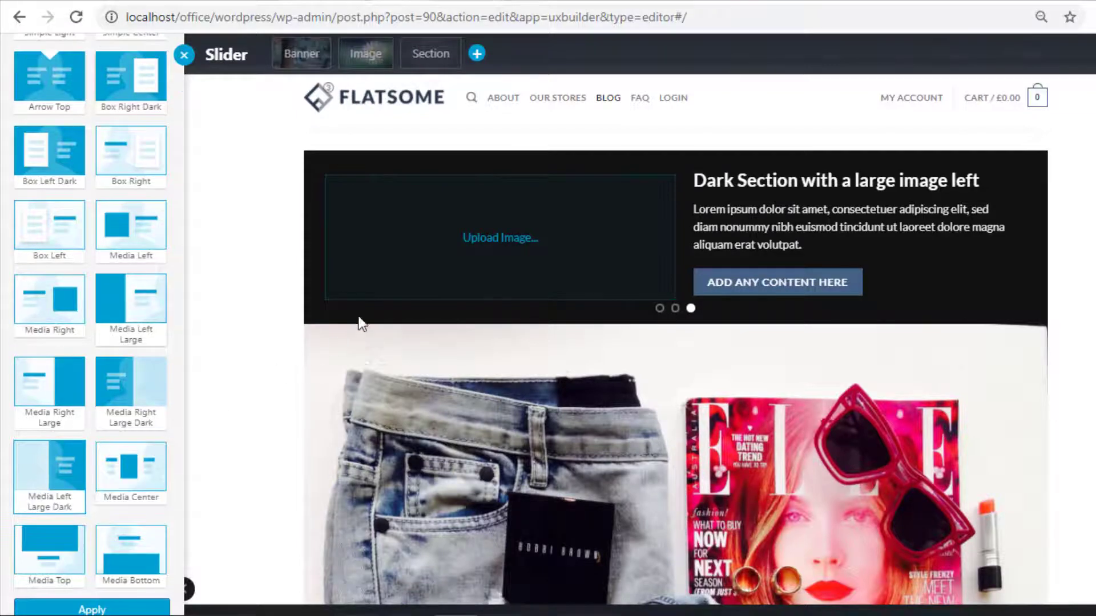
Fill the section slide's image placeholder with the blue T-shirt picture from the media library.
click(492, 239)
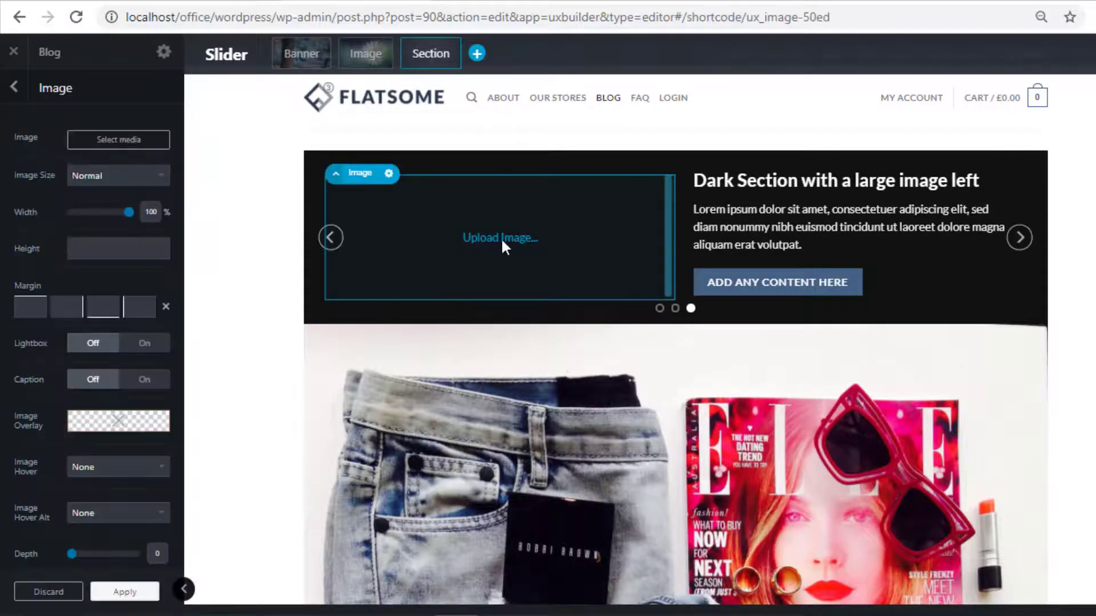
click(740, 220)
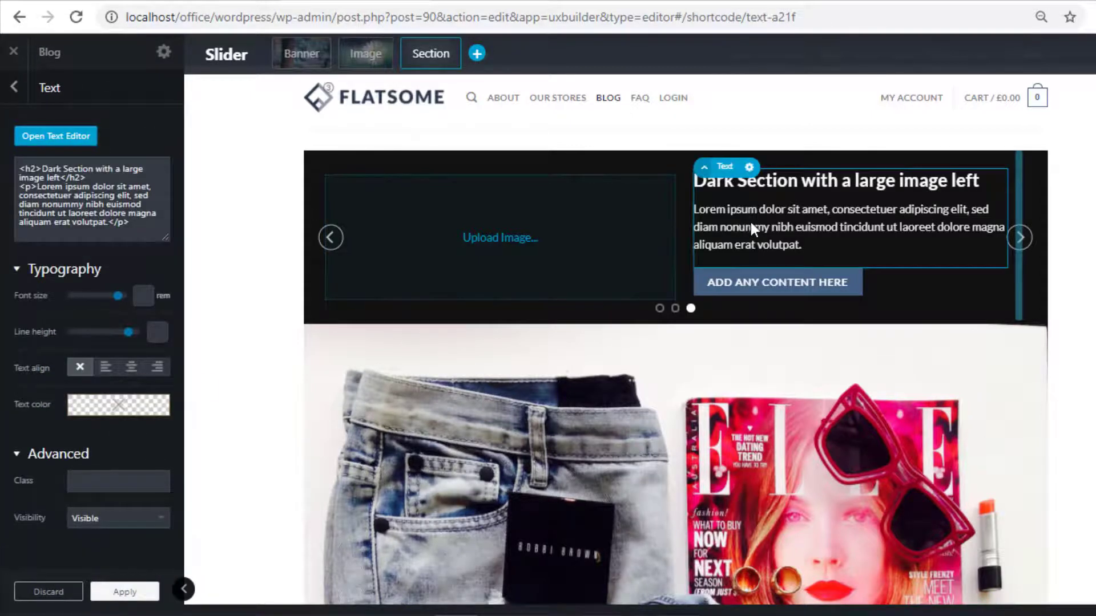
click(514, 236)
click(126, 142)
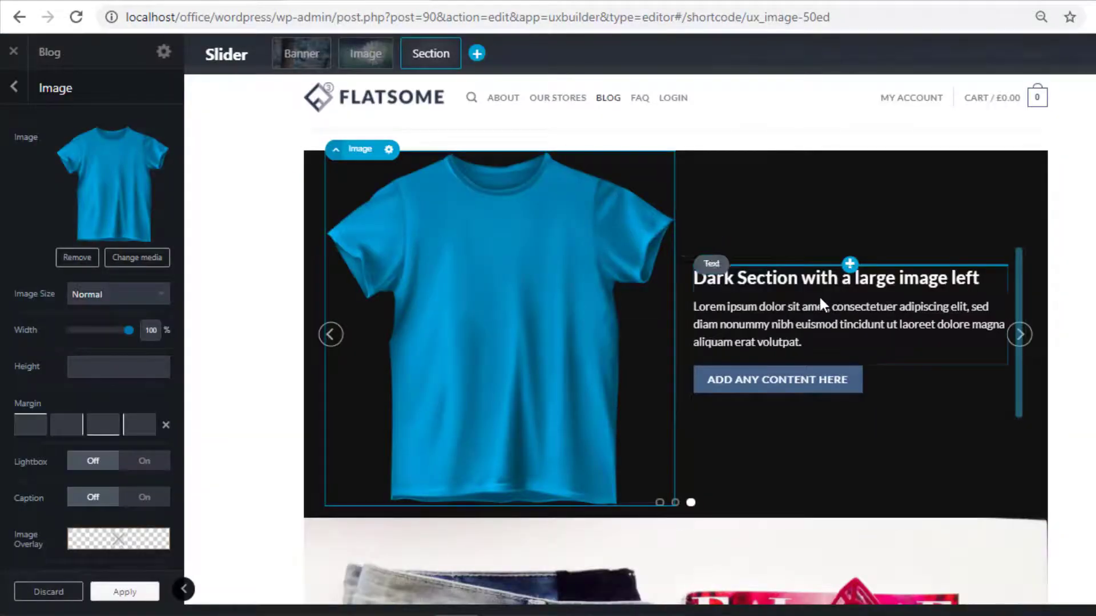
Replace the section slide's placeholder paragraph with "hello" and open the T-shirt image's settings.
click(822, 308)
drag(37, 187, 108, 222)
text(hello)
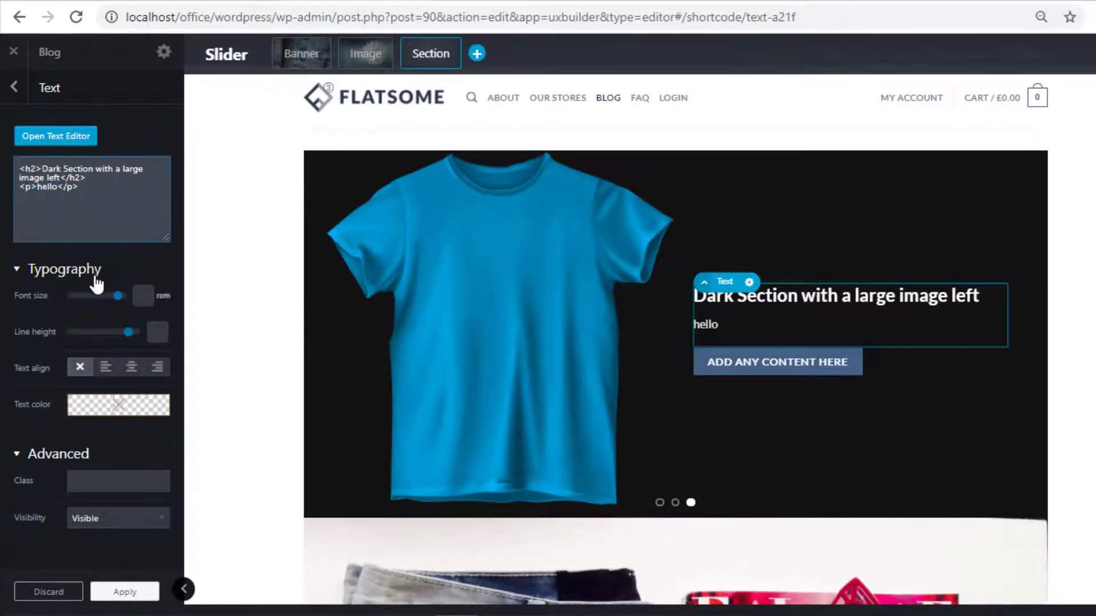
click(443, 311)
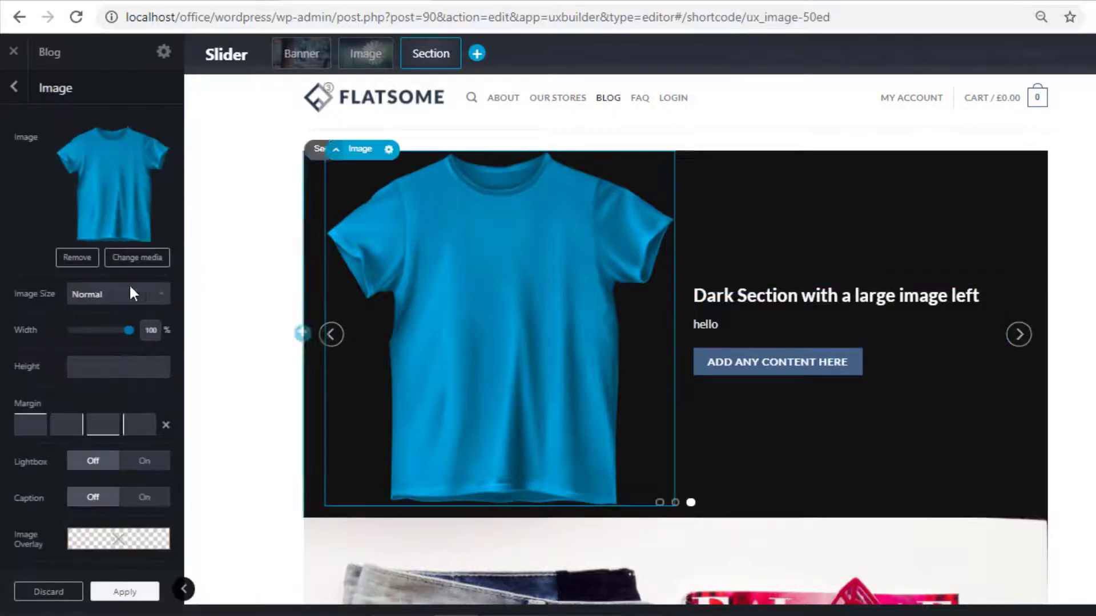
Review the T-shirt image's remaining effect, link and advanced options and apply its settings.
scroll(91, 280, down, 10)
scroll(91, 311, down, 1)
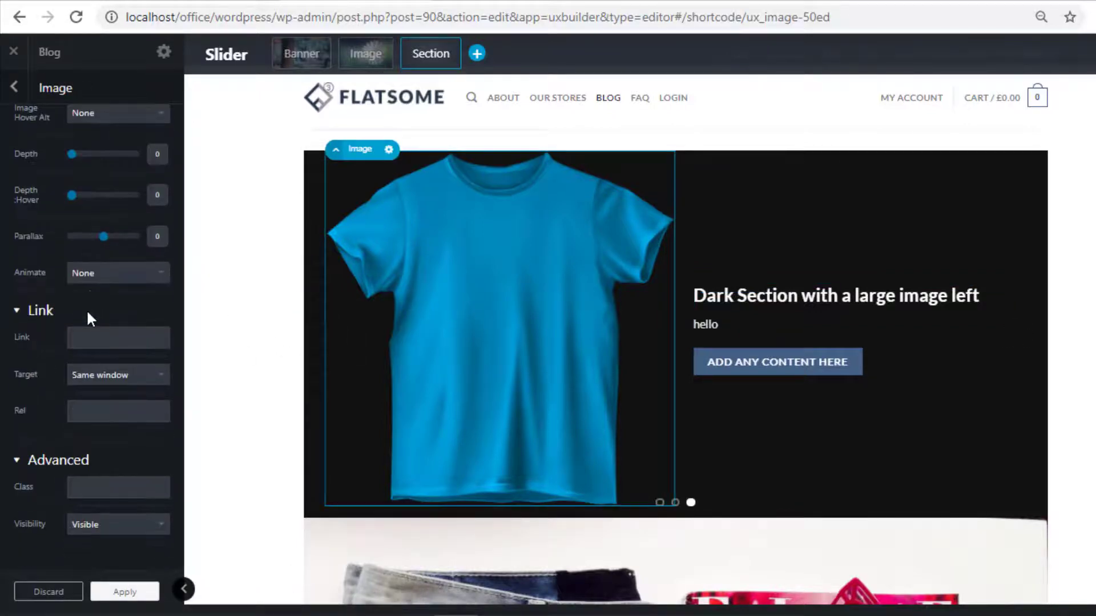
click(142, 593)
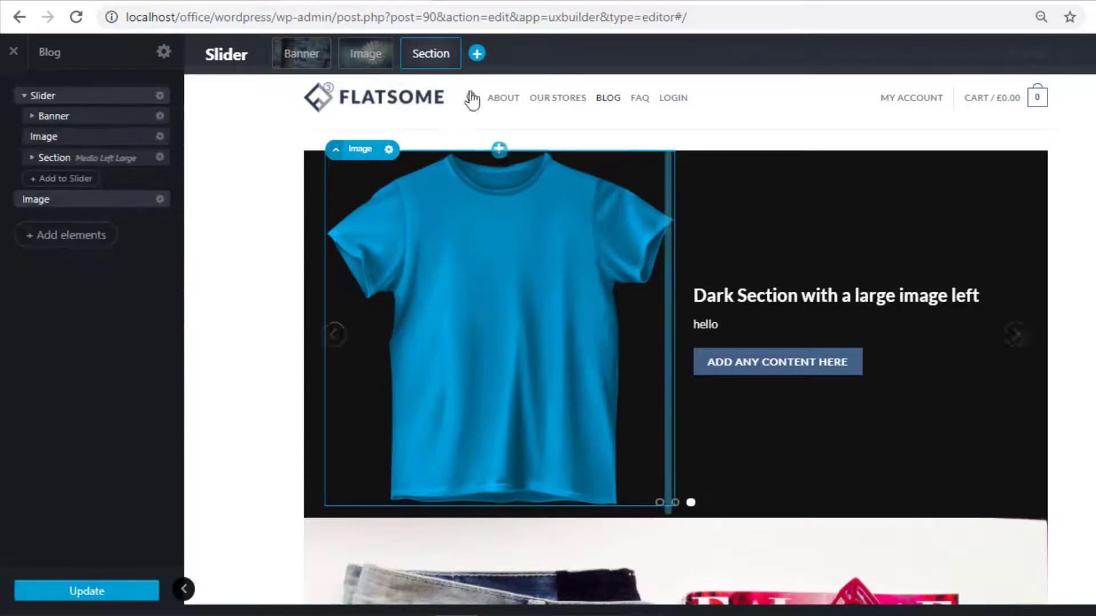
Add a Row slide to the slider, trying the 2 Columns and One Column presets before choosing 4 Columns.
click(477, 54)
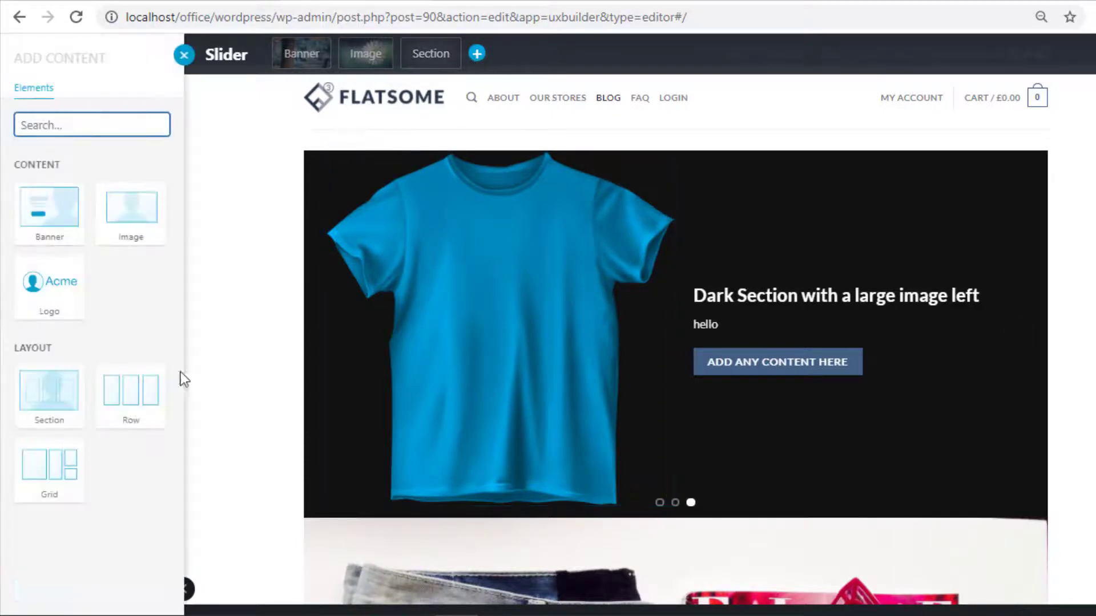
click(154, 408)
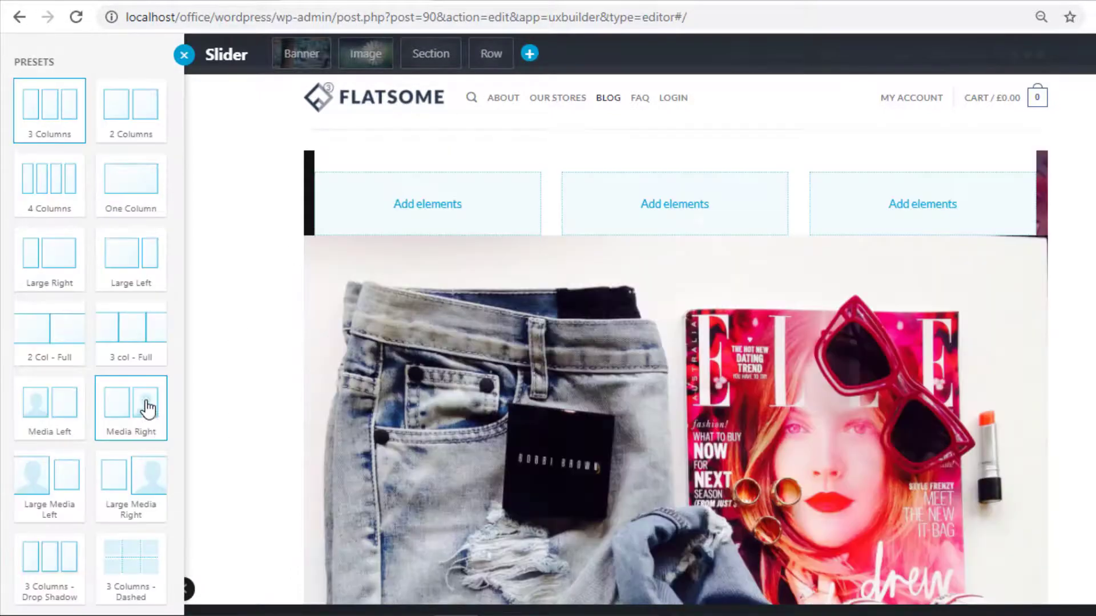
click(139, 140)
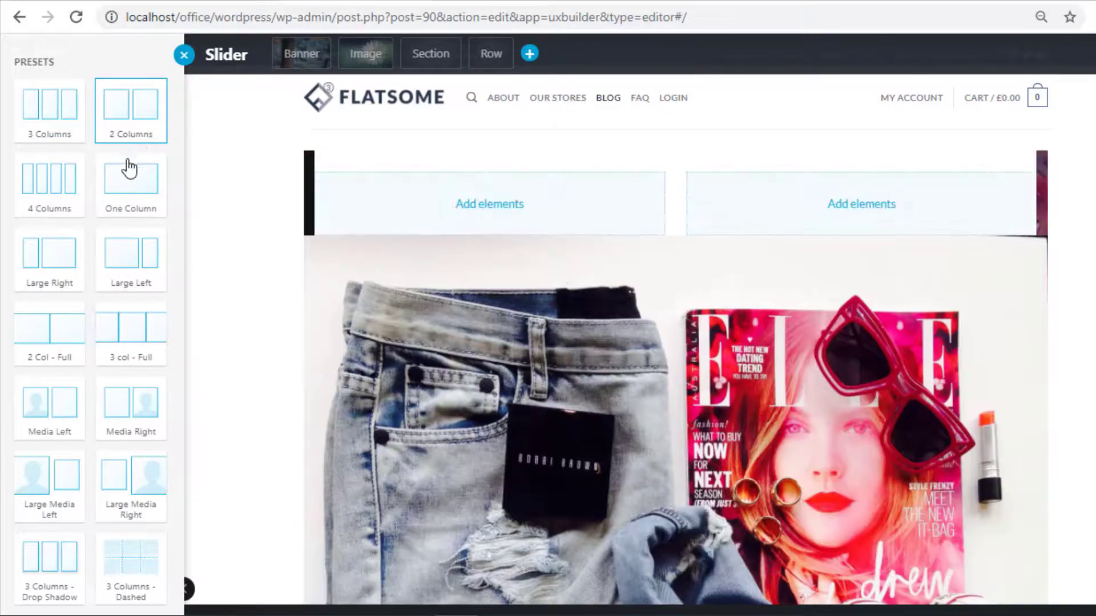
click(130, 186)
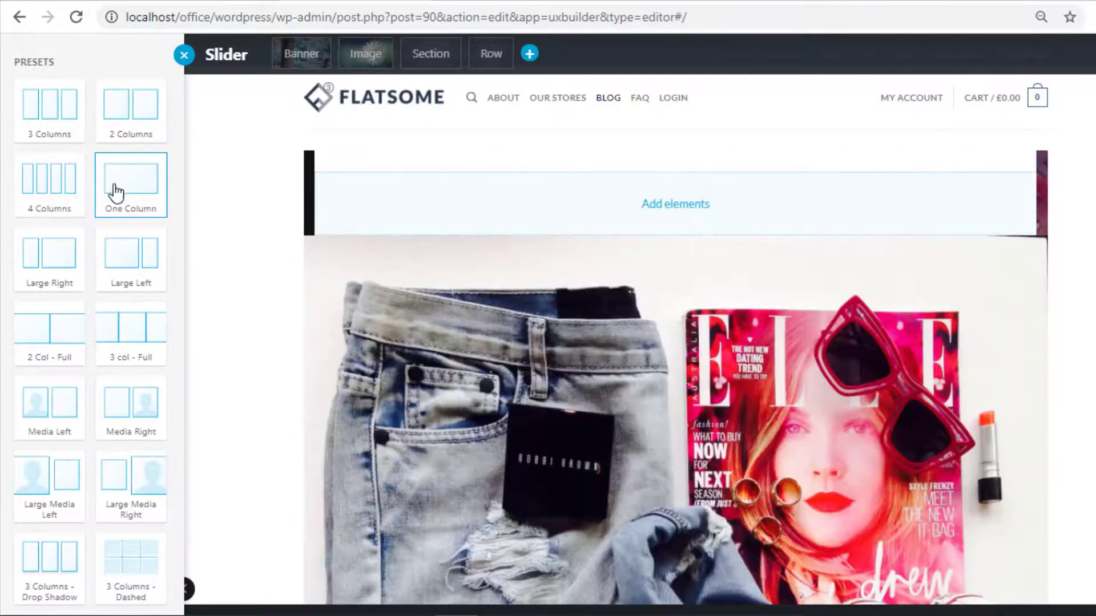
click(73, 190)
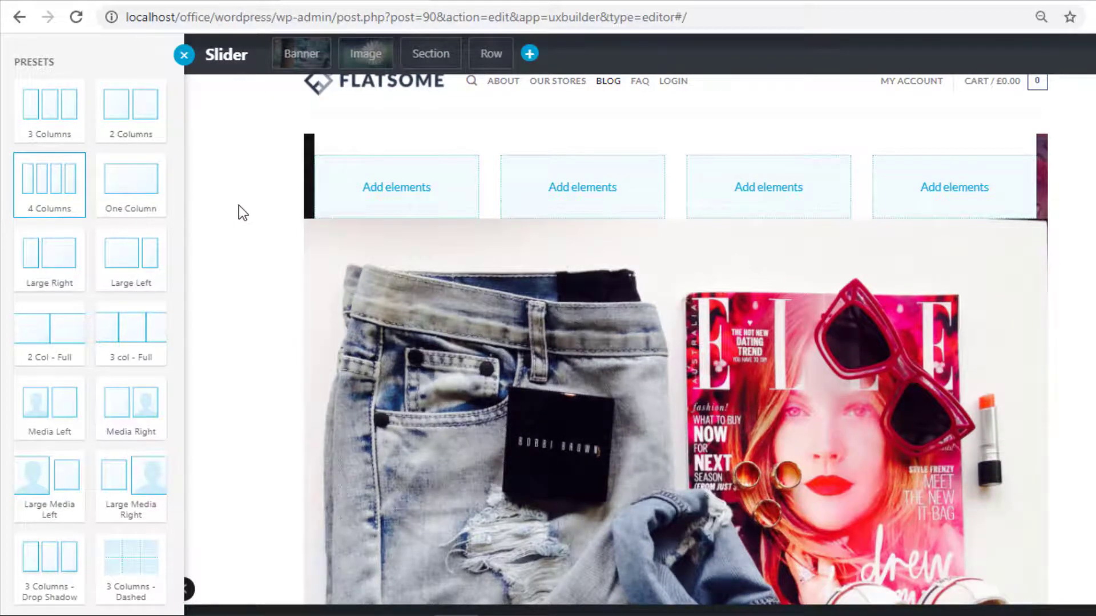
Browse the layout and content elements available for the row's first column.
click(397, 190)
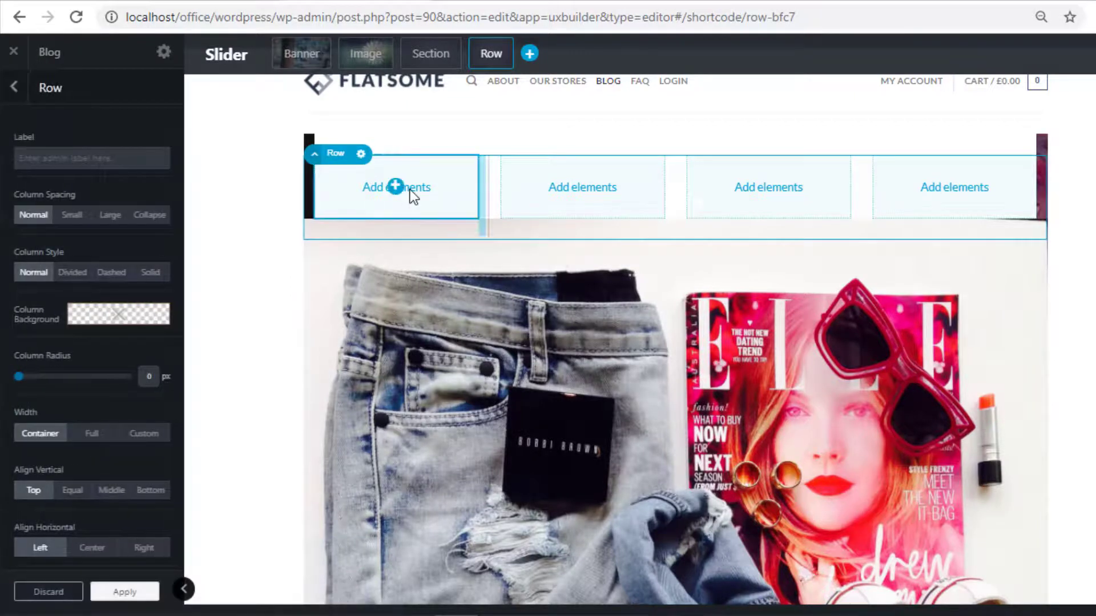
click(408, 189)
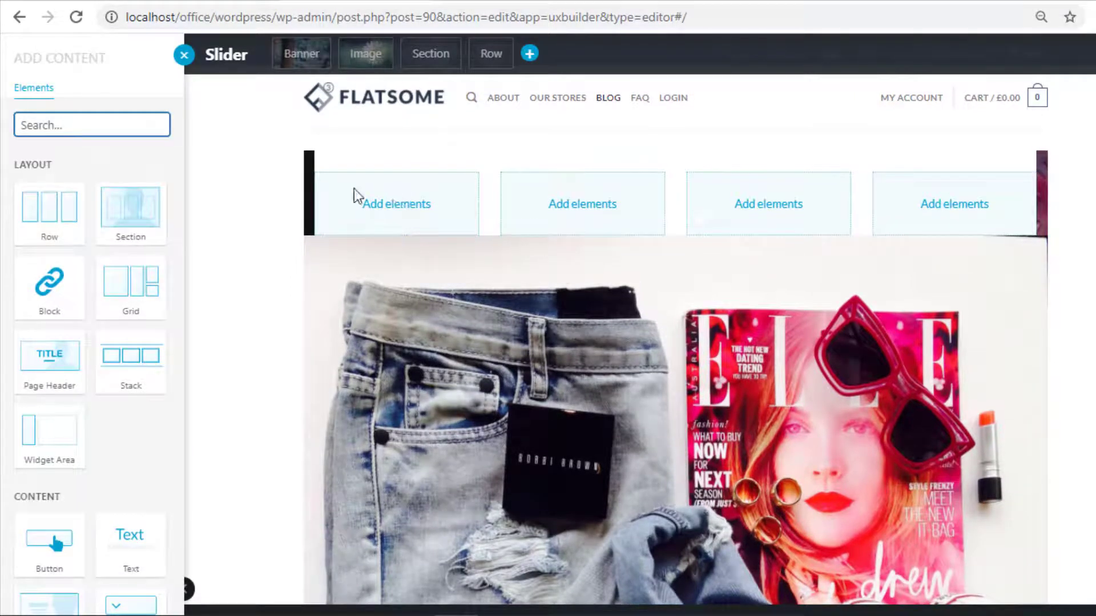
scroll(93, 406, down, 20)
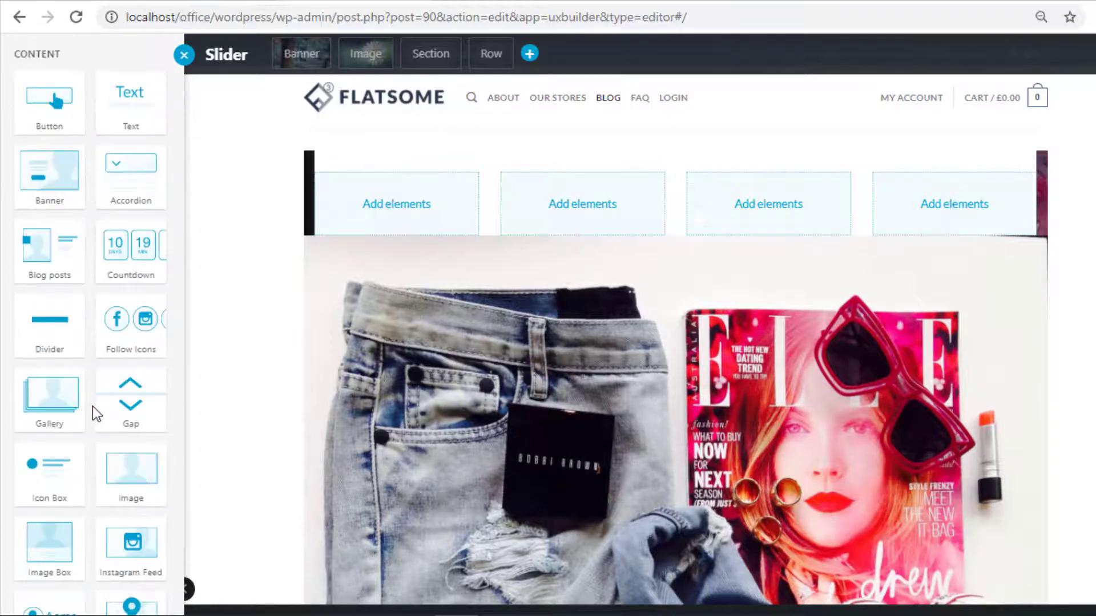
Add a Grid slide to the slider, comparing several layout presets and settling on Grid 9.
click(528, 52)
click(63, 480)
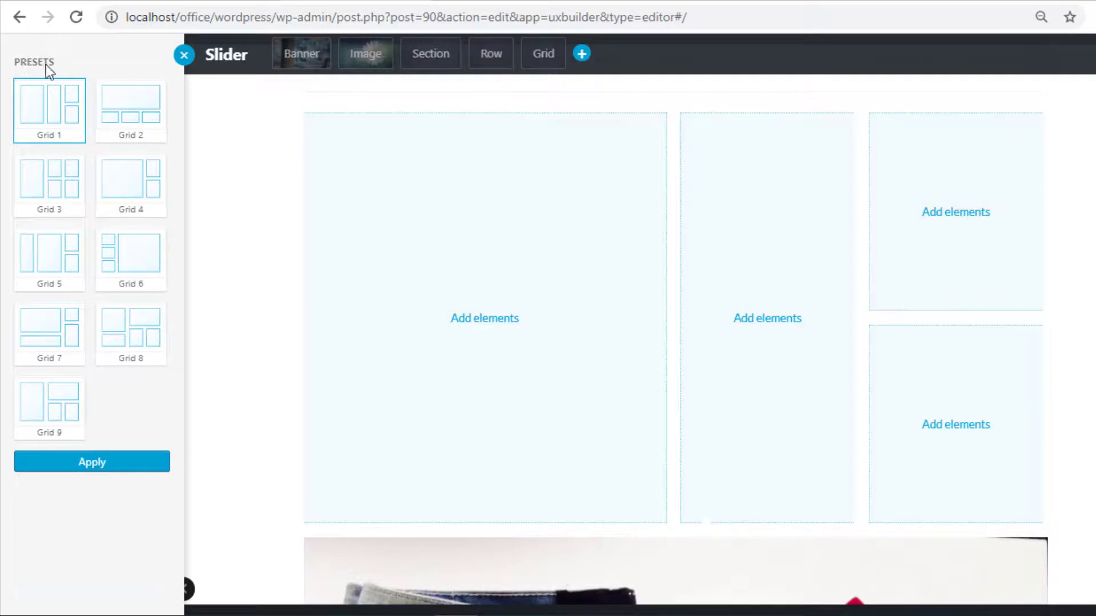
click(118, 129)
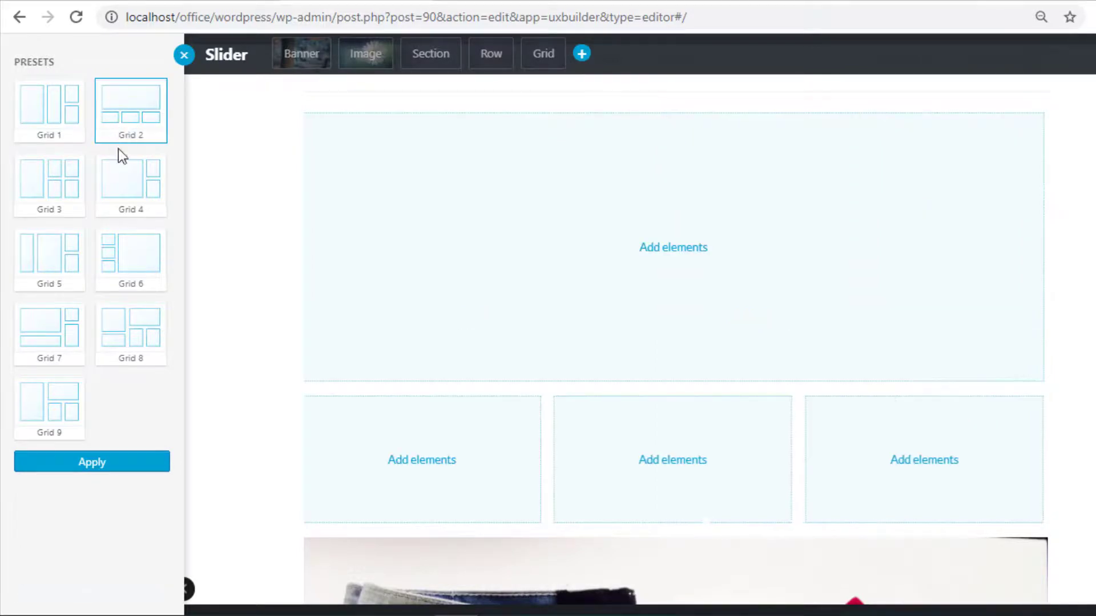
click(125, 253)
click(119, 322)
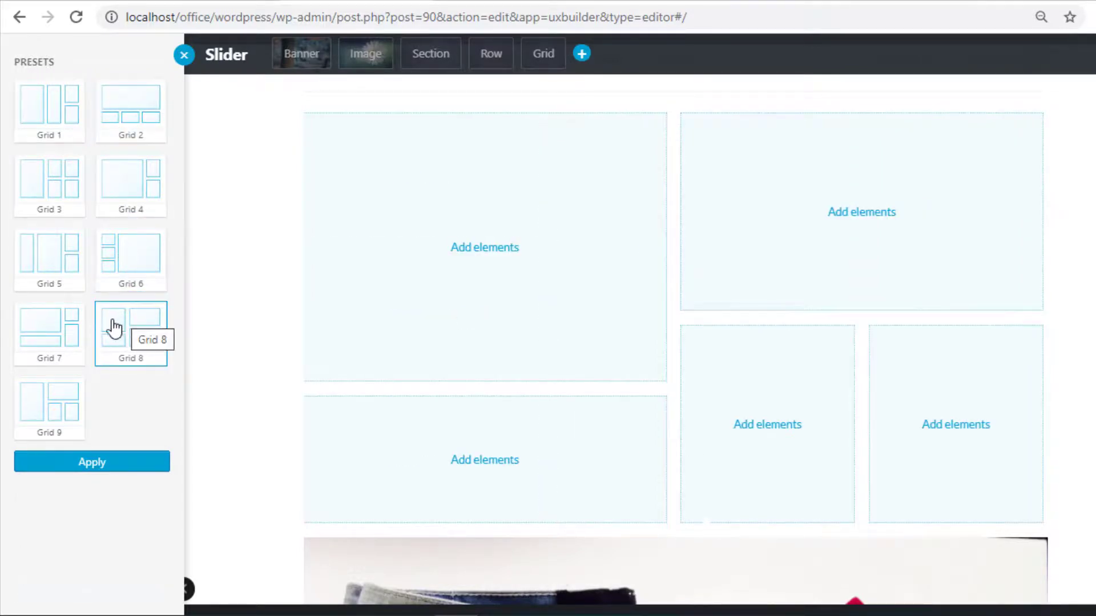
click(67, 409)
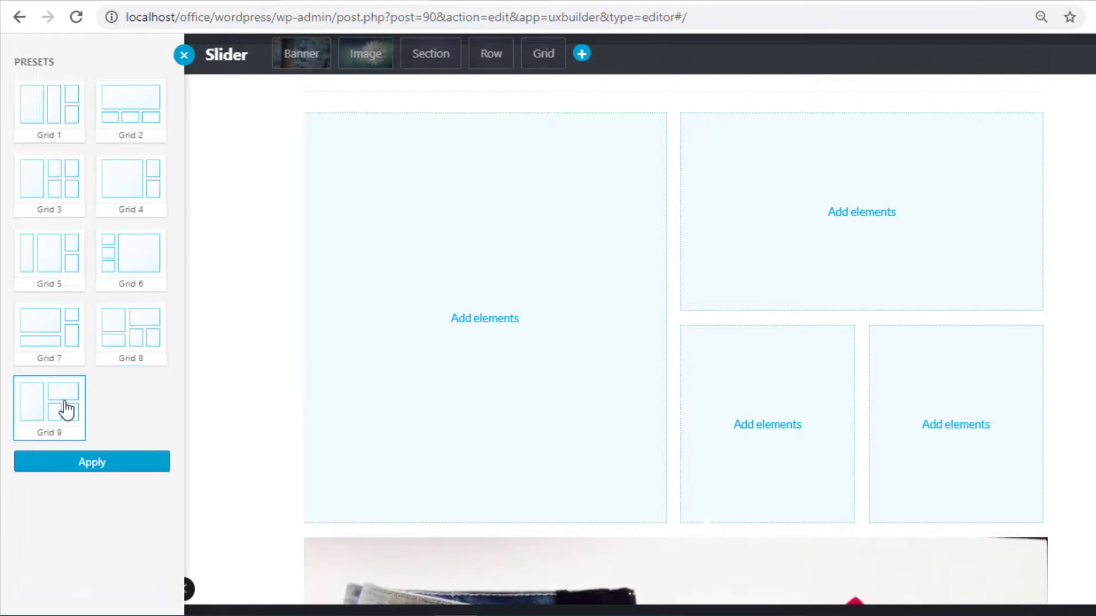
Add a banner to the grid's wide upper cell, set its height to 481px and review its other options.
click(476, 321)
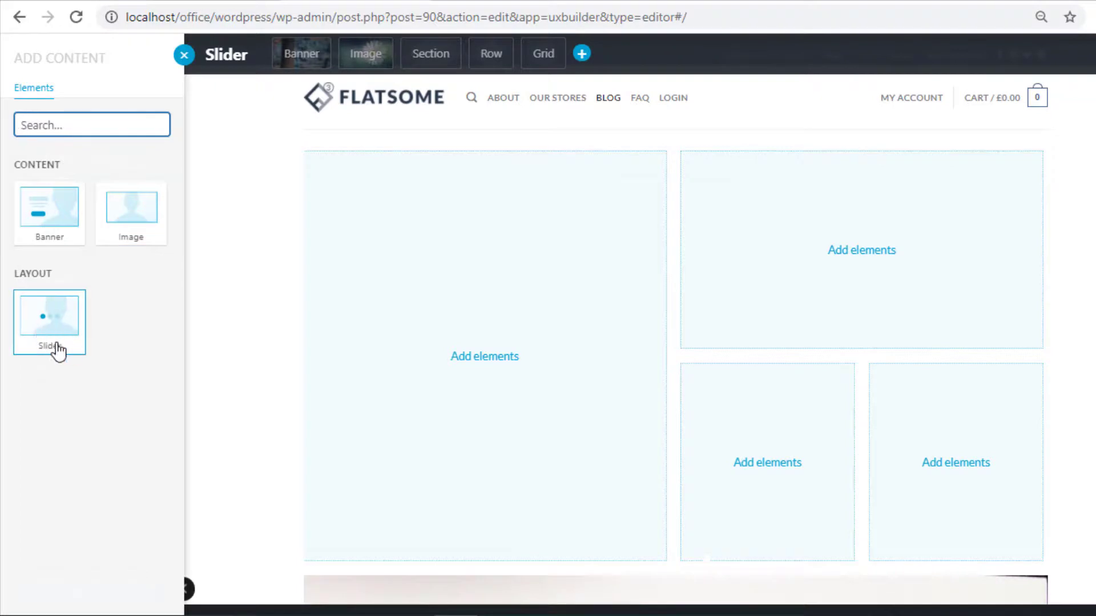
click(72, 326)
click(132, 276)
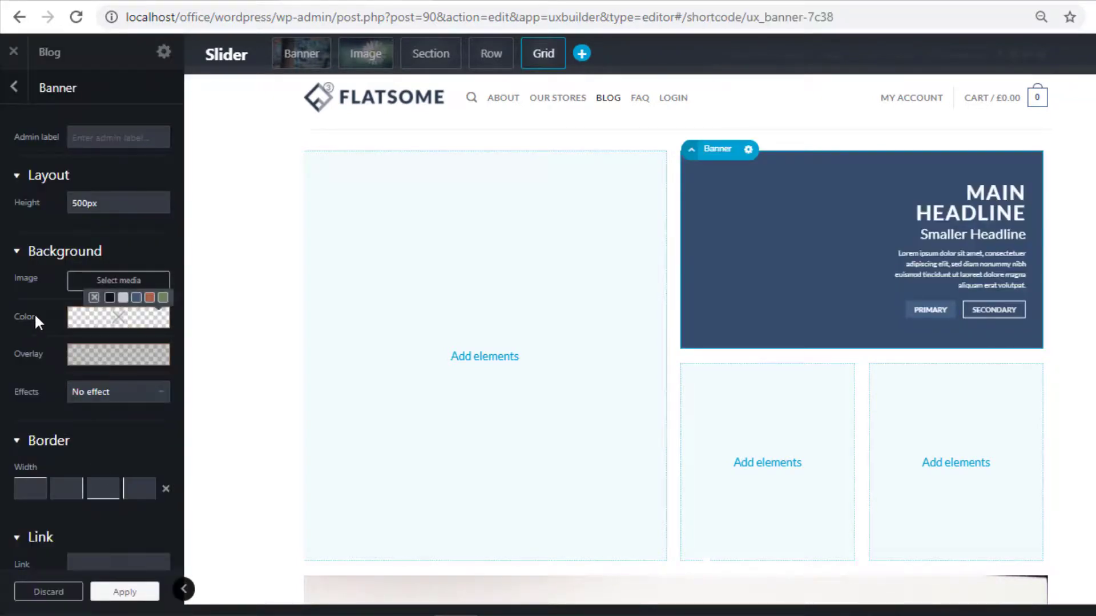
drag(93, 211, 66, 213)
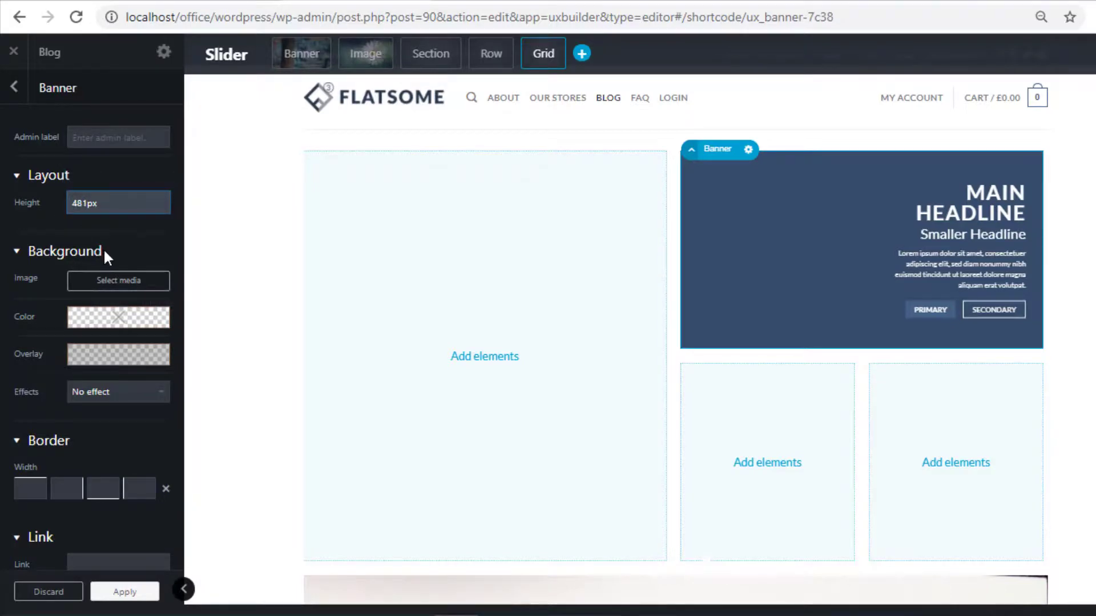
scroll(104, 254, down, 6)
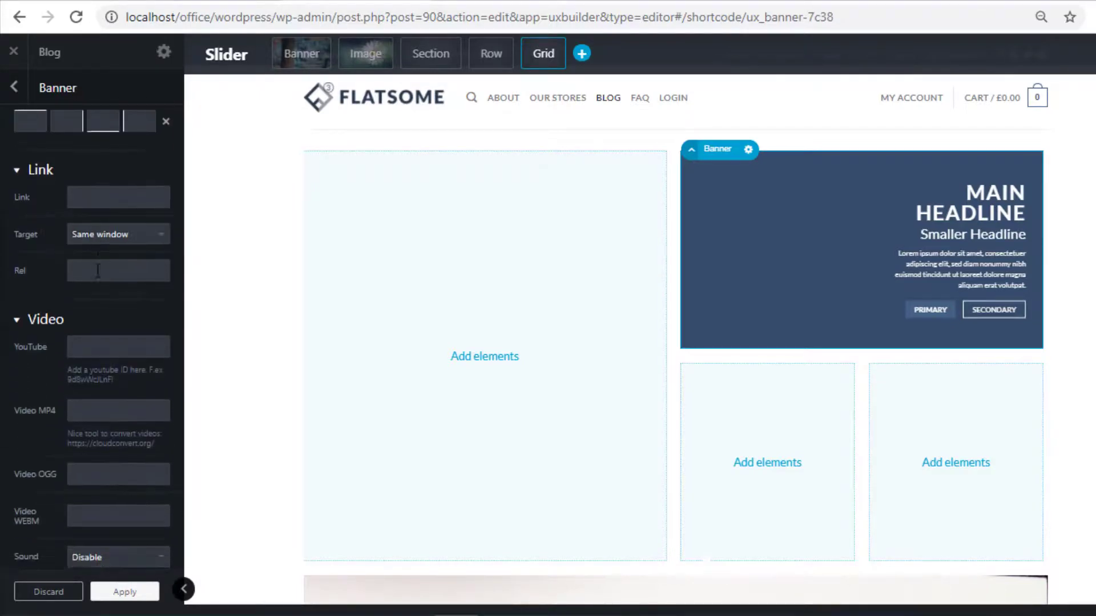
scroll(97, 270, down, 4)
scroll(68, 341, up, 10)
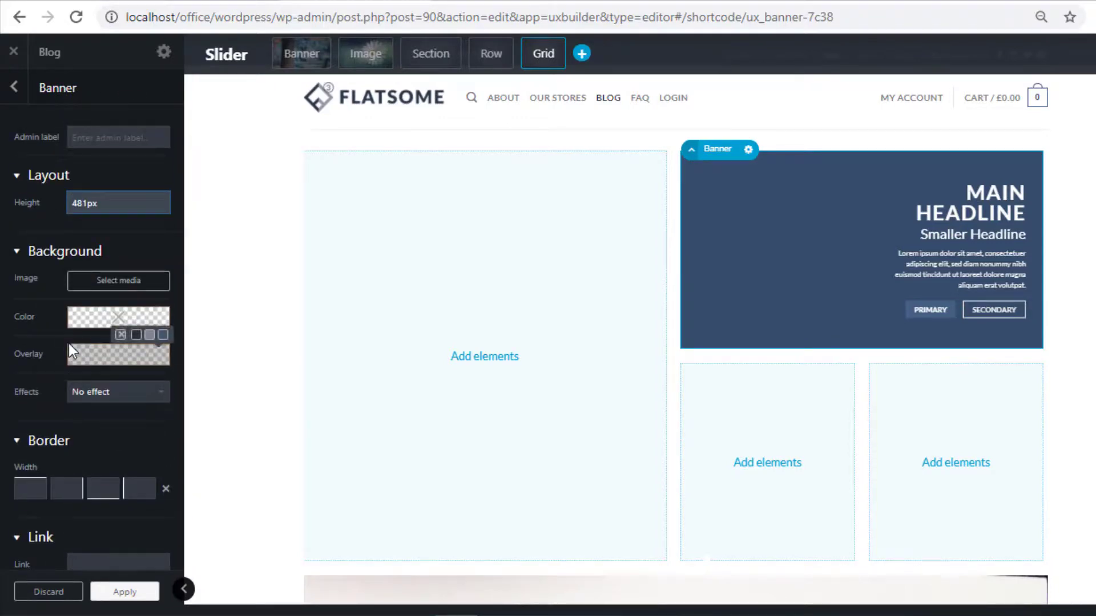
mouse_move(78, 334)
Delete the empty four-column Row slide from the slider.
click(484, 61)
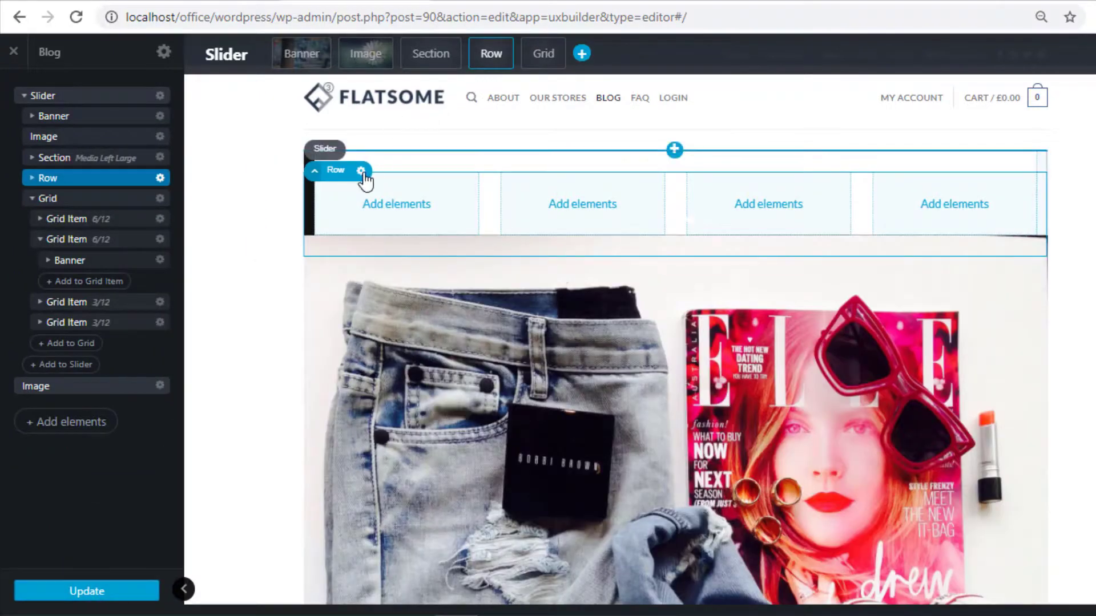
click(361, 171)
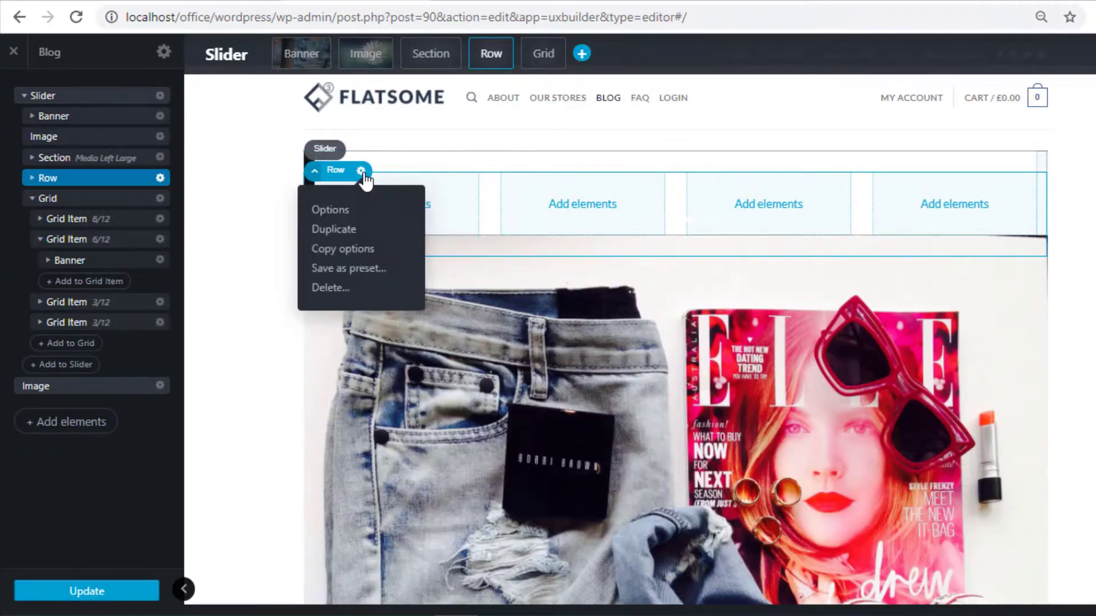
click(340, 288)
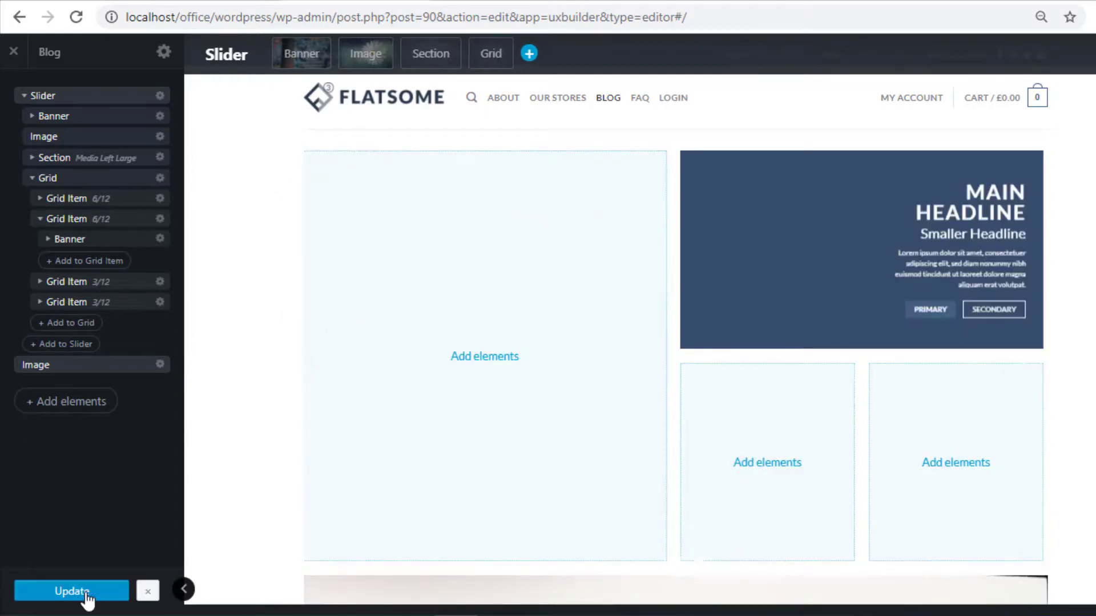
Update the Blog page and leave the builder for the live page.
click(20, 598)
click(147, 593)
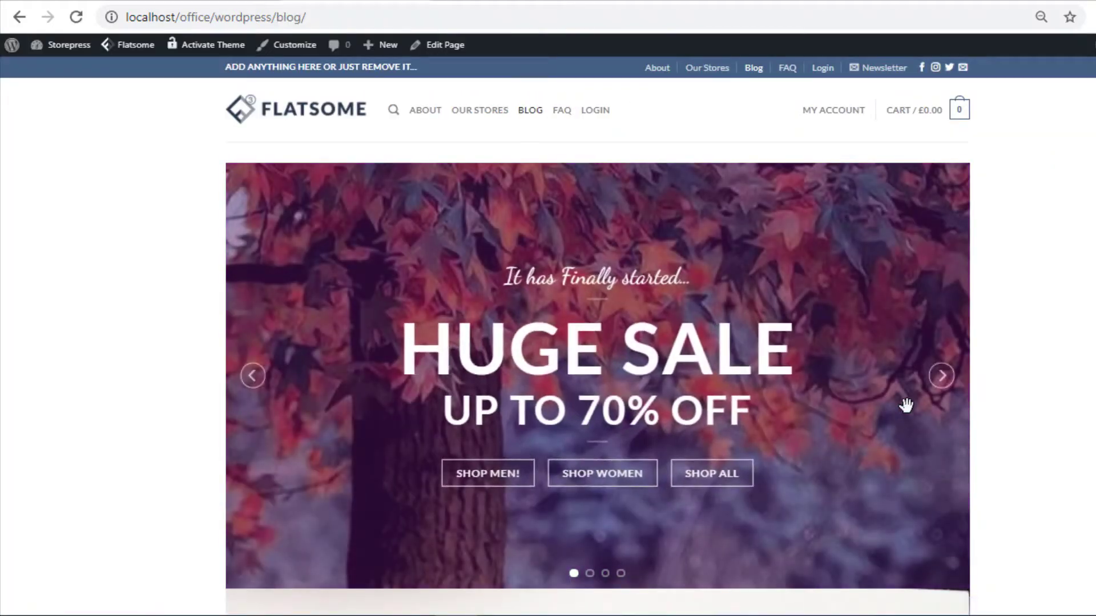
Step through the slider's slides on the live Blog page to check how each one displays.
click(947, 391)
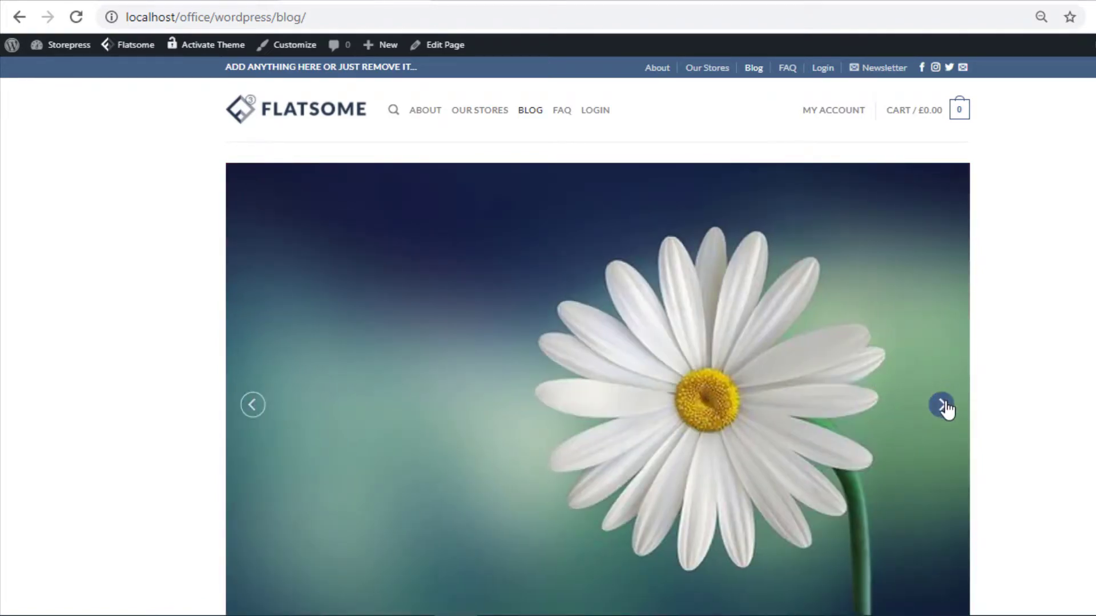
scroll(945, 407, down, 2)
click(942, 318)
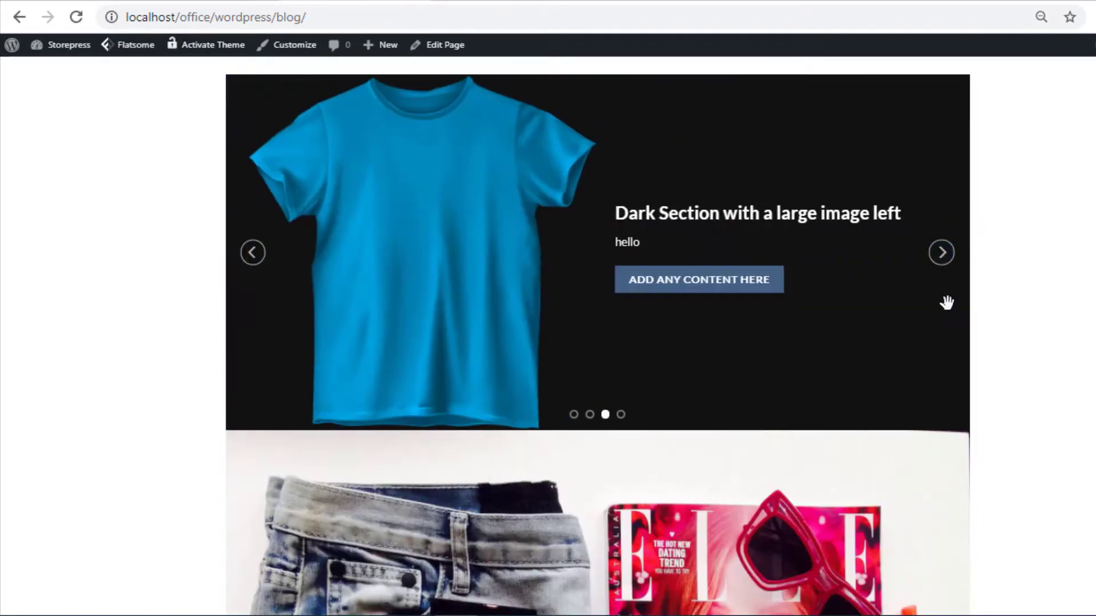
click(943, 257)
click(945, 291)
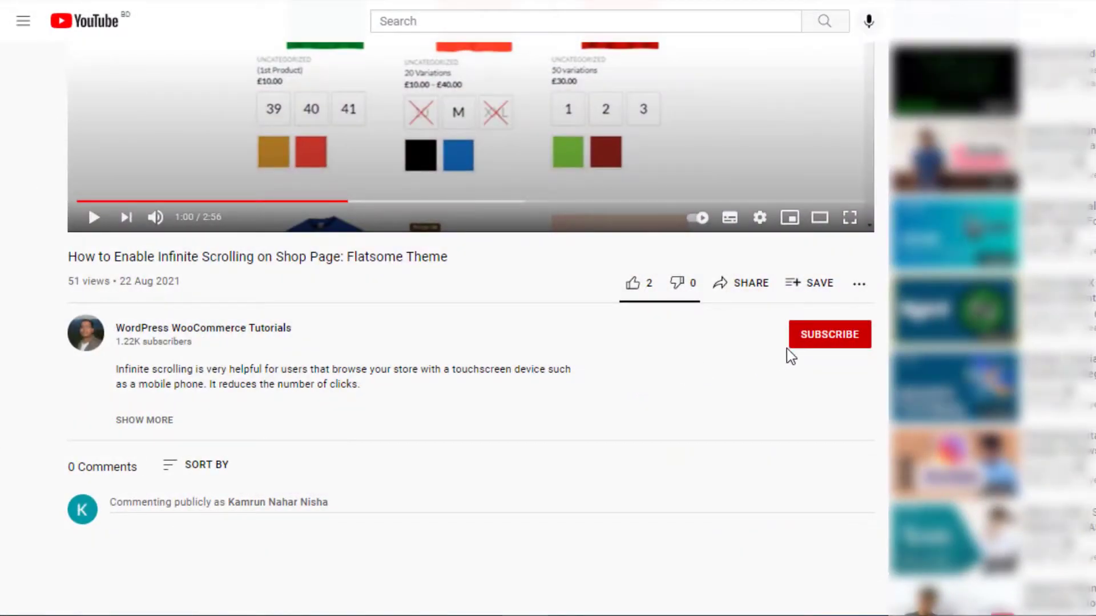
Subscribe to the WordPress WooCommerce Tutorials channel on YouTube with All notifications and open the public comment field.
click(801, 344)
click(858, 335)
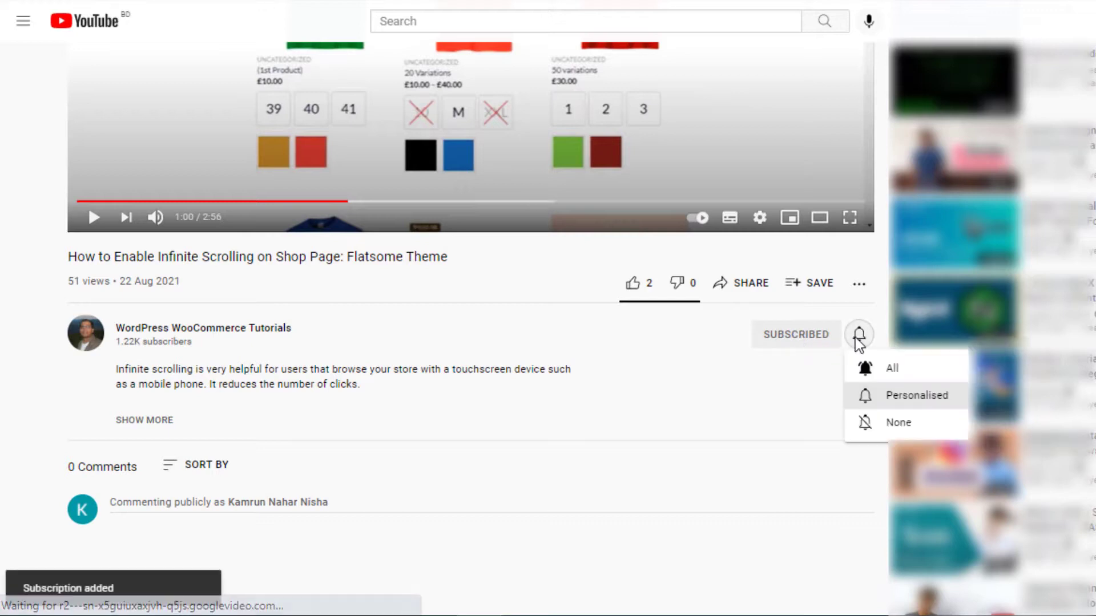
click(863, 370)
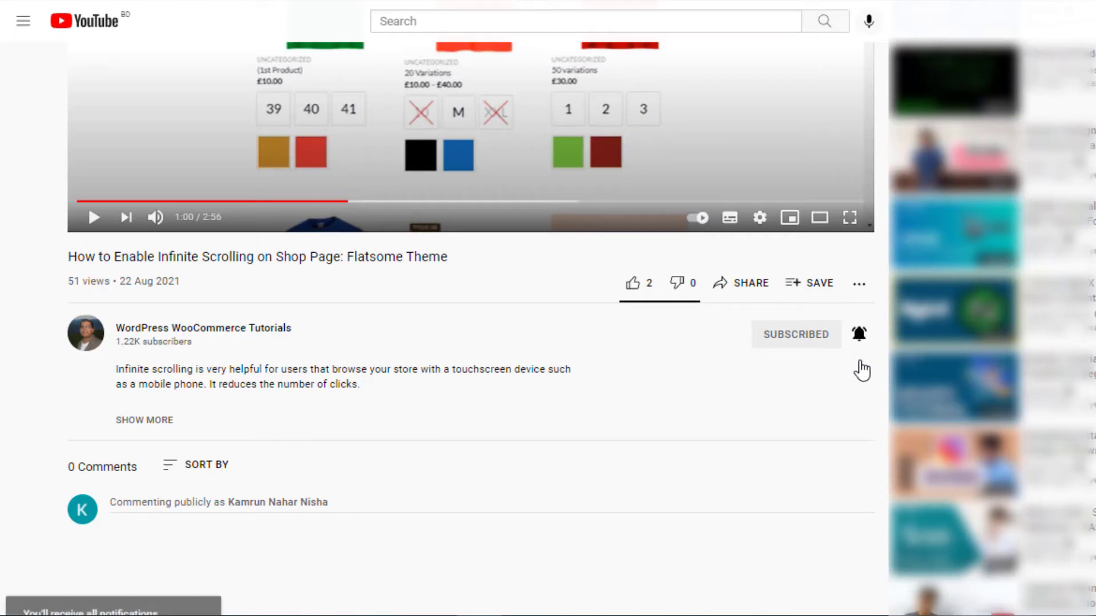
click(325, 511)
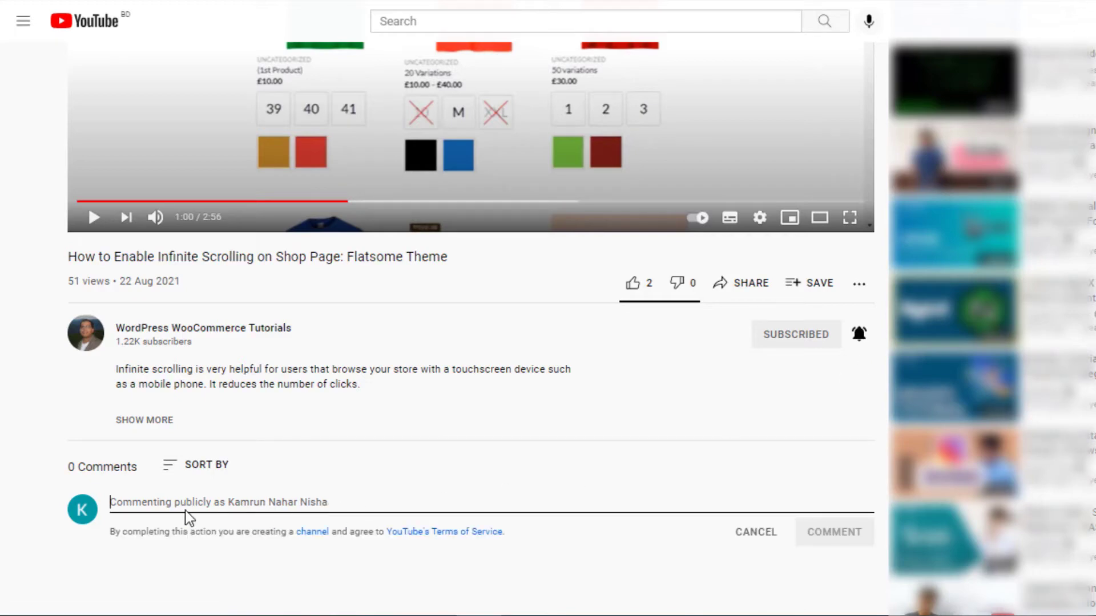